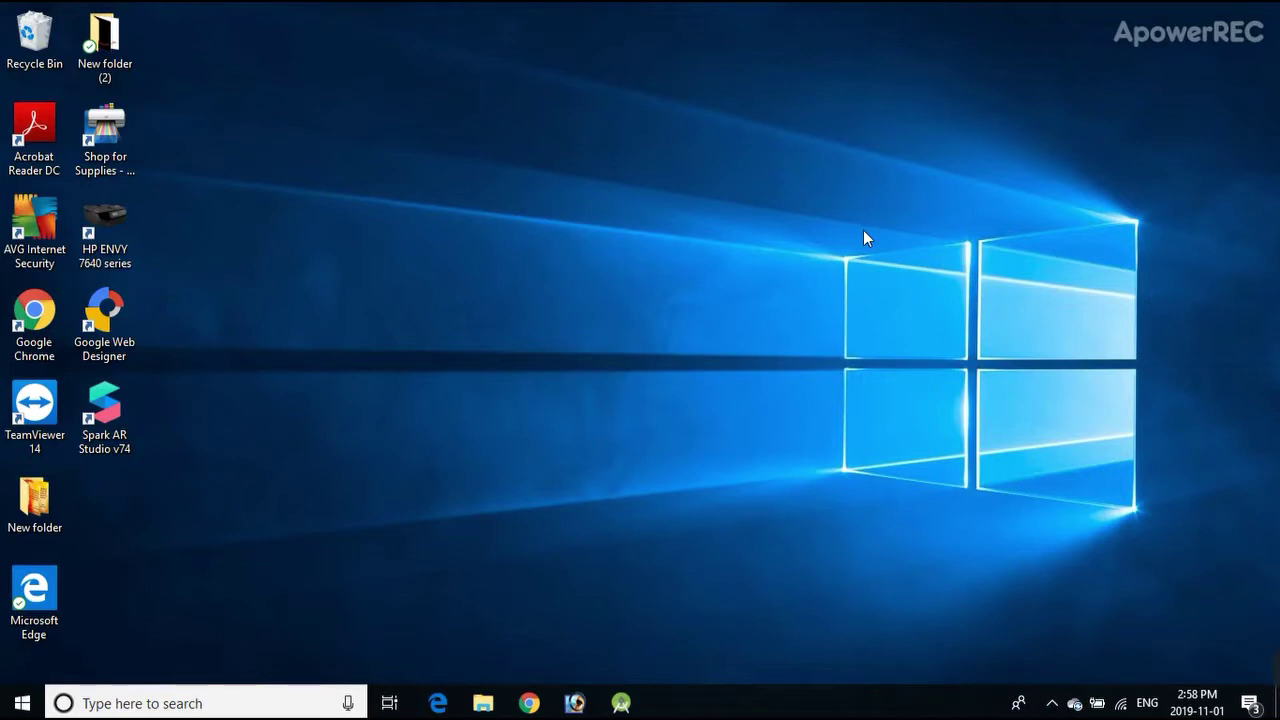
# Step: Locate Snipping Tool in the Windows Accessories folder of the installed apps list
pyautogui.click(22, 703)
pyautogui.scroll(-20, 117, 473)
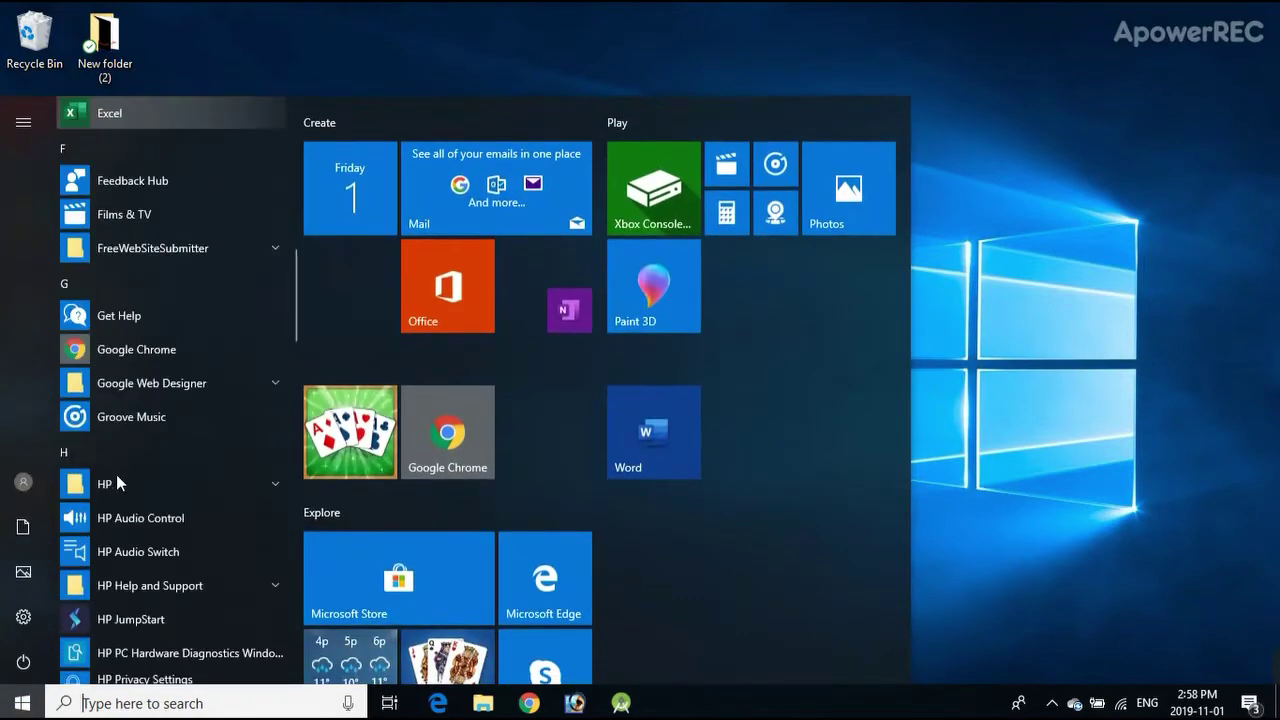
pyautogui.scroll(-7, 117, 476)
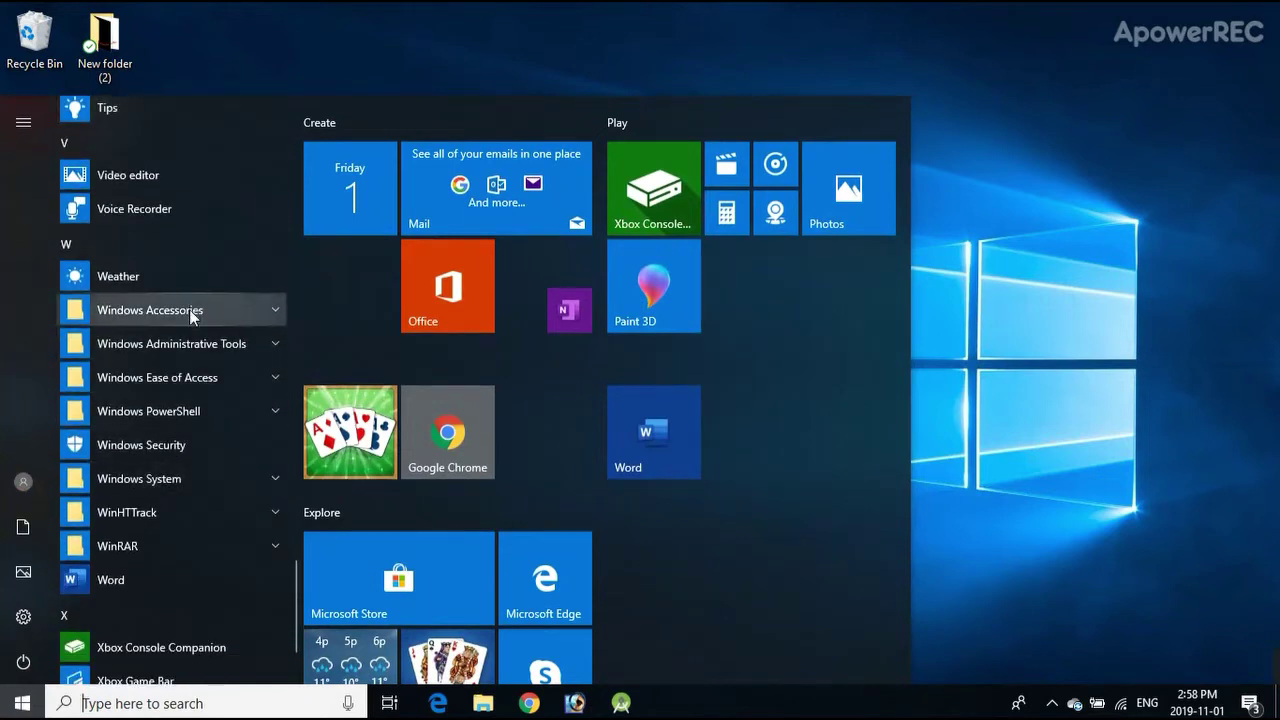
pyautogui.click(189, 309)
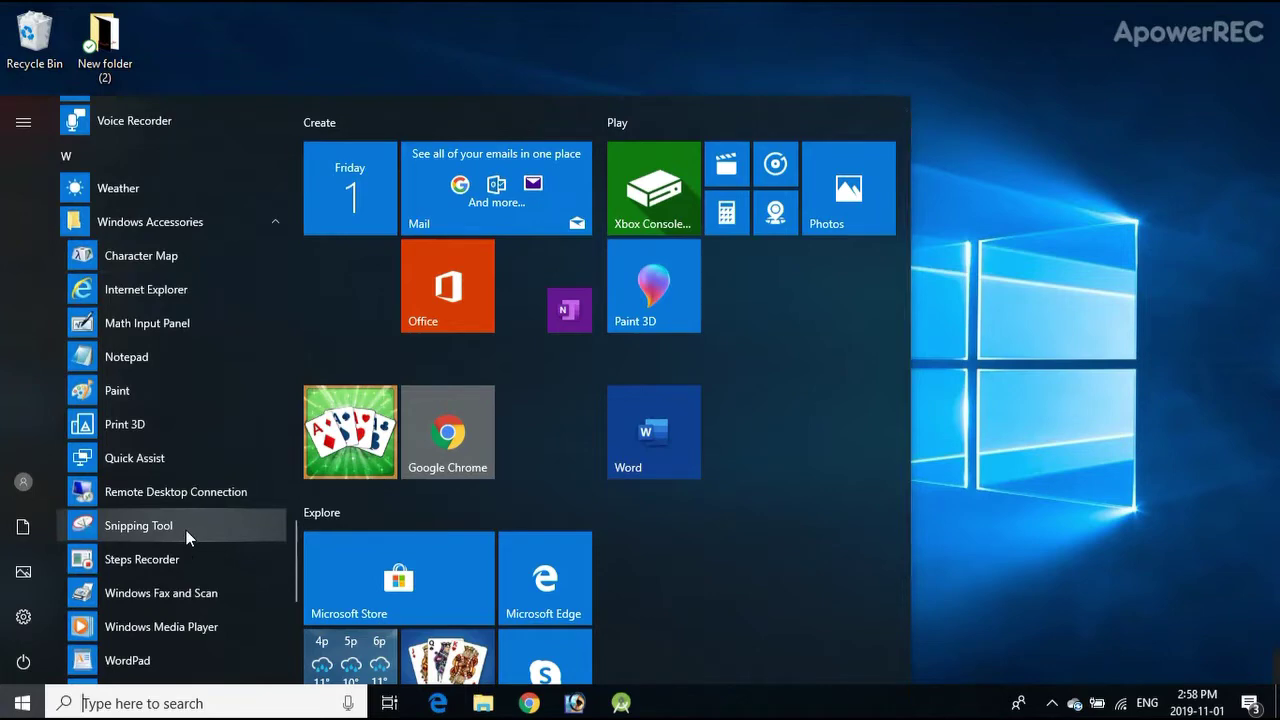
# Step: Find Snipping Tool by searching "sni" and capture a rectangular snip of the desktop from New folder (2) down to Google Web Designer
pyautogui.click(209, 706)
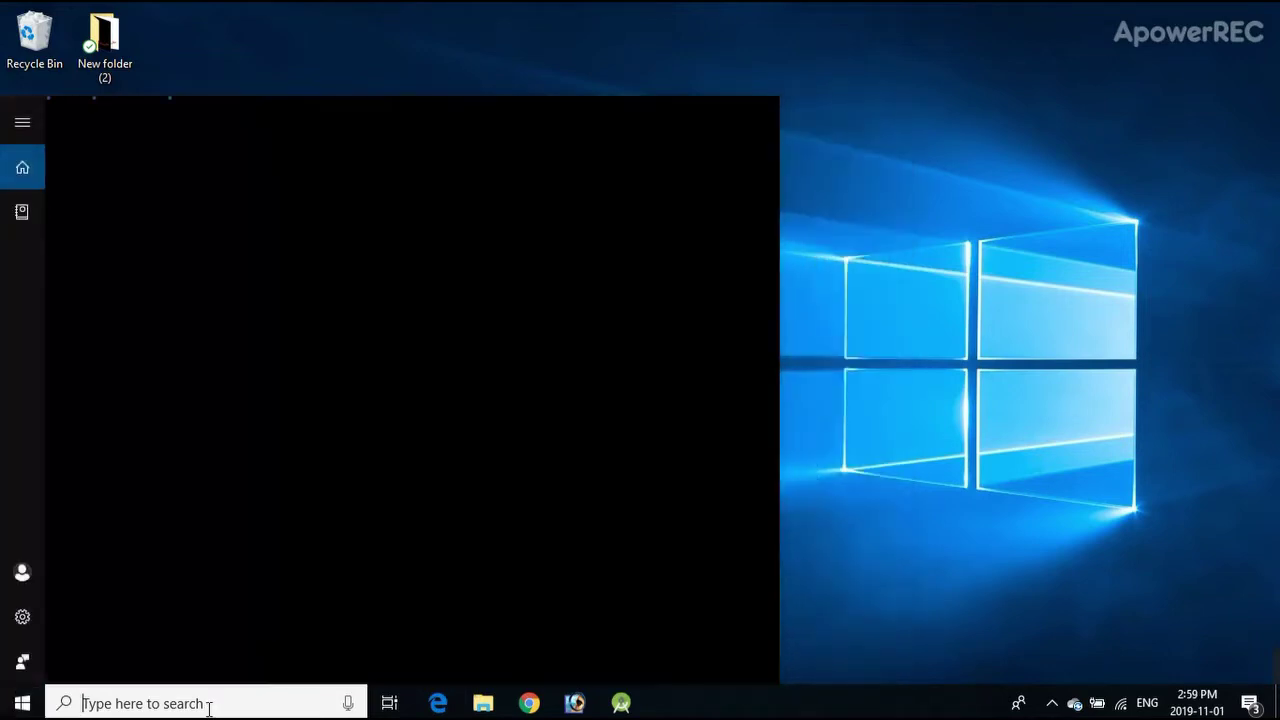
pyautogui.write('sni')
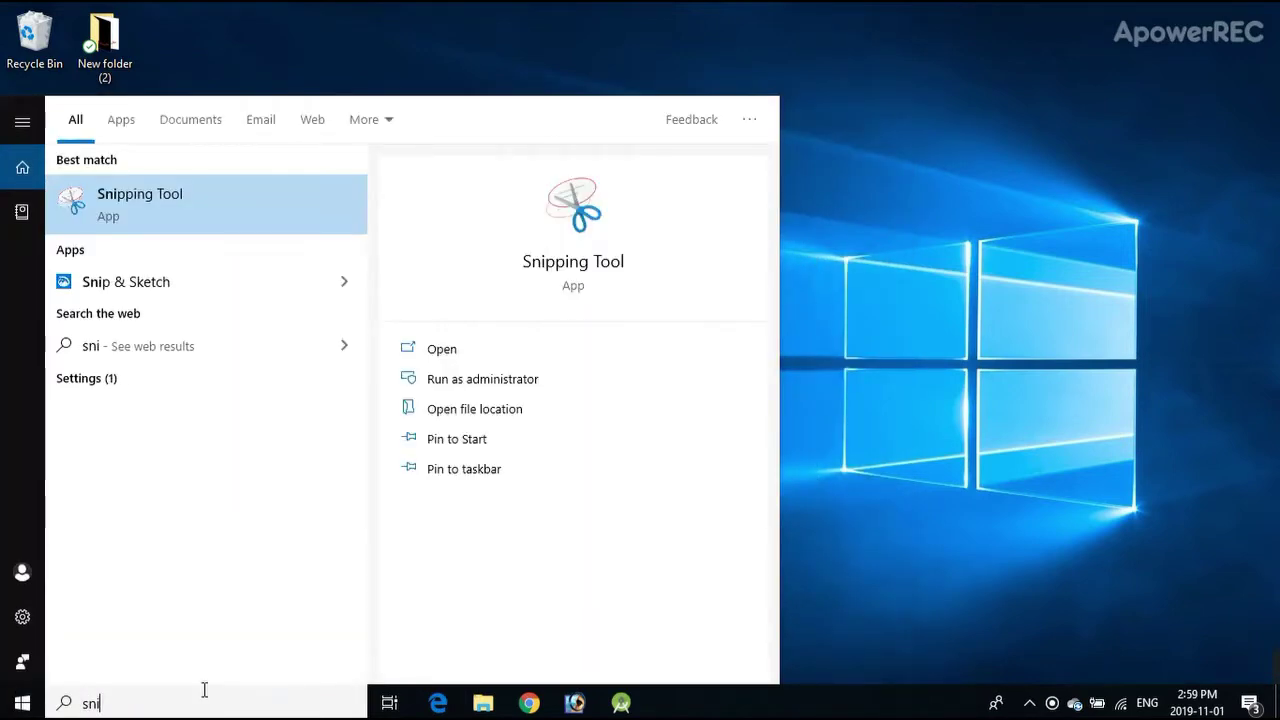
pyautogui.click(171, 212)
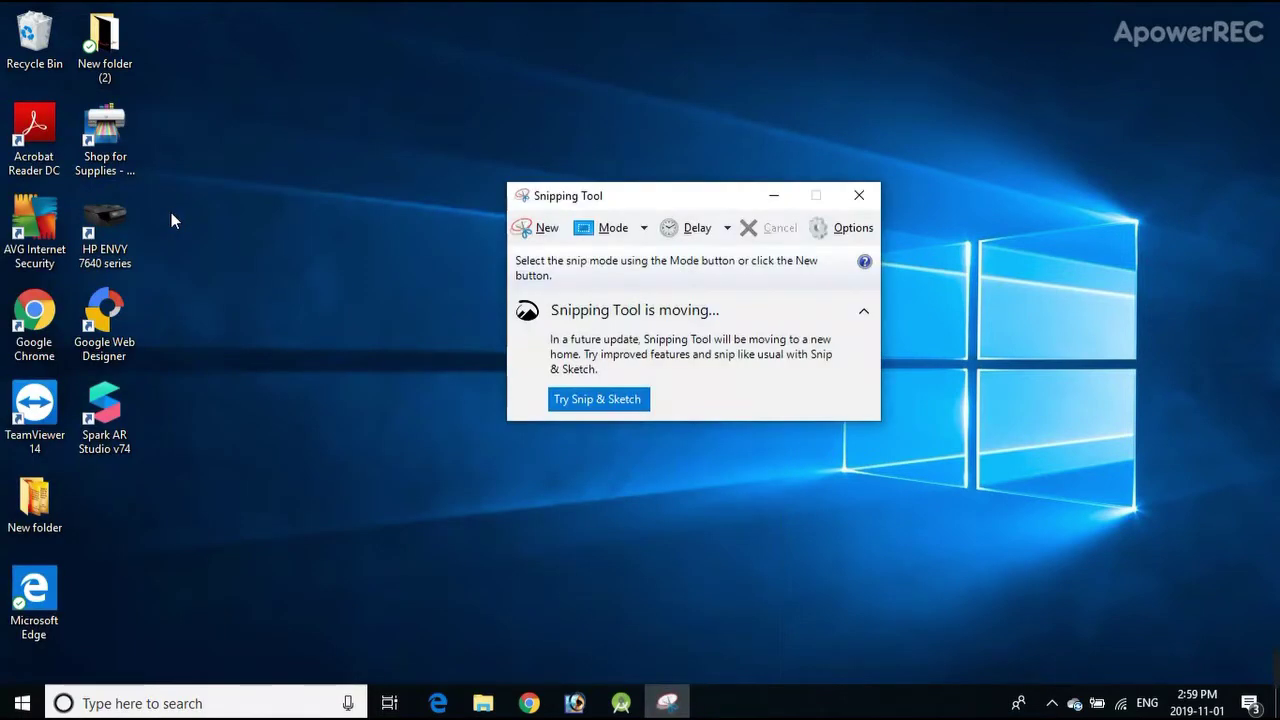
pyautogui.click(537, 230)
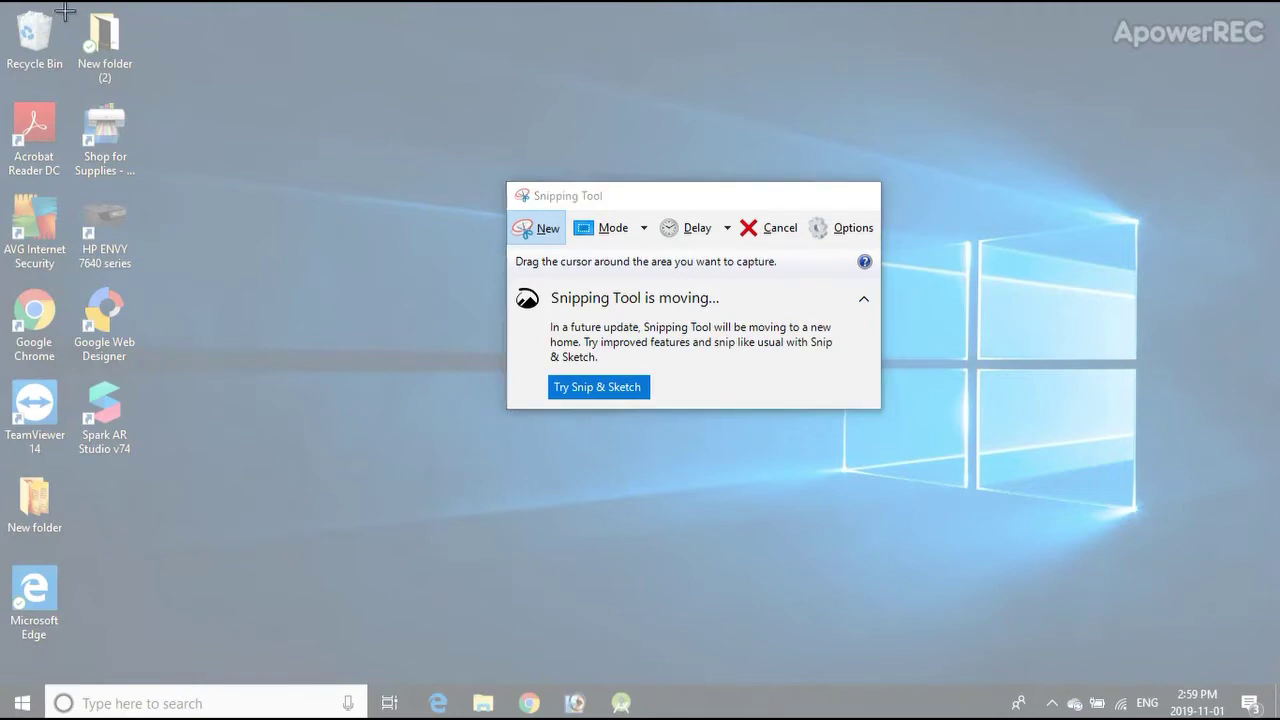
pyautogui.moveTo(65, 11); pyautogui.dragTo(561, 382)
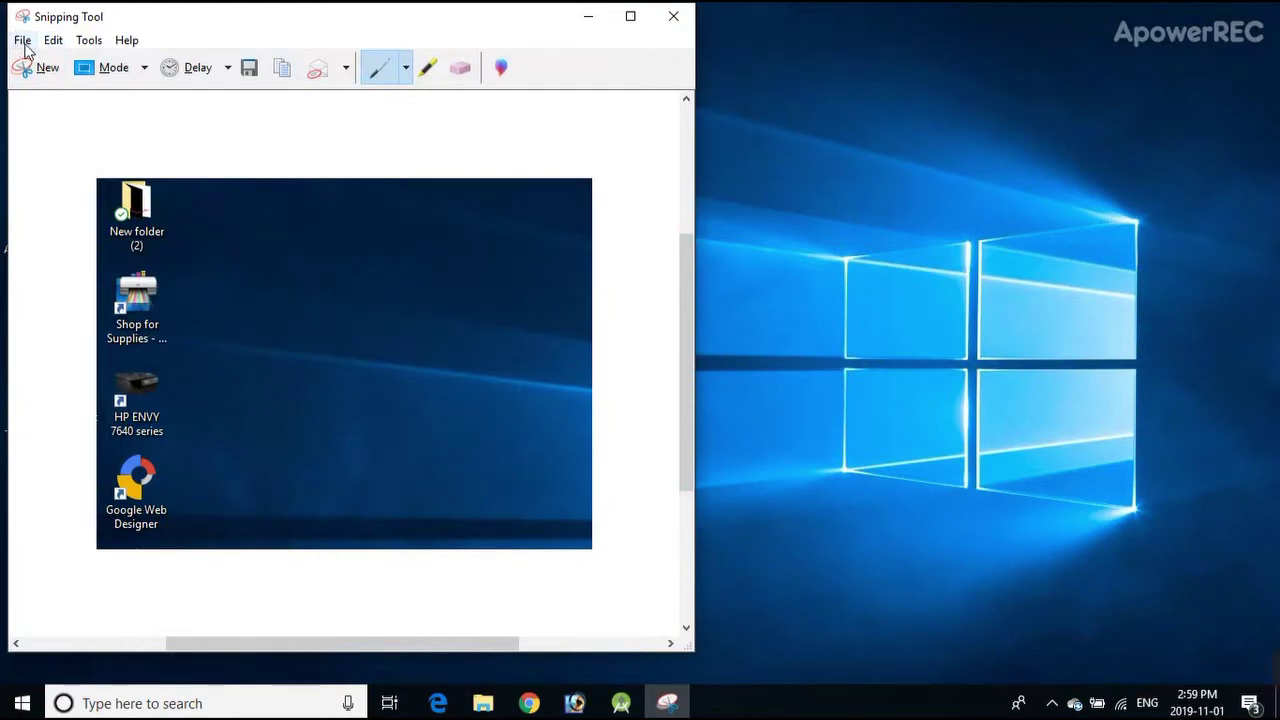
pyautogui.click(22, 42)
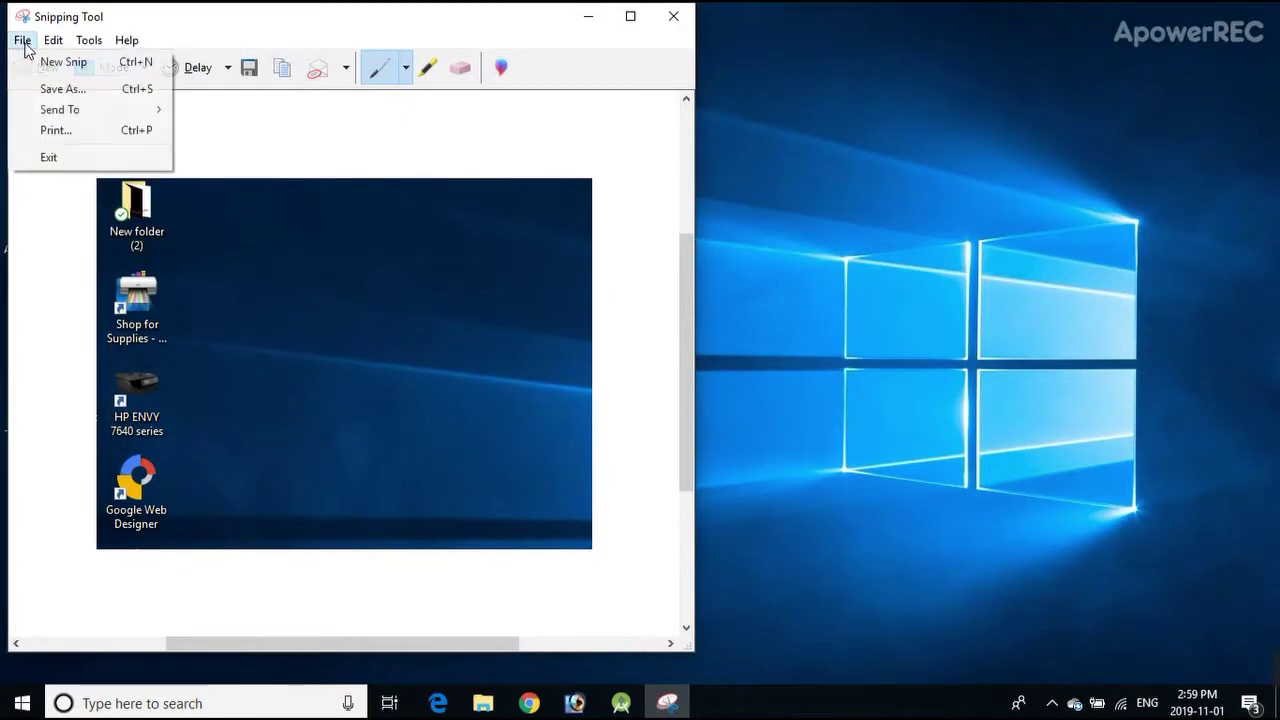
pyautogui.click(60, 90)
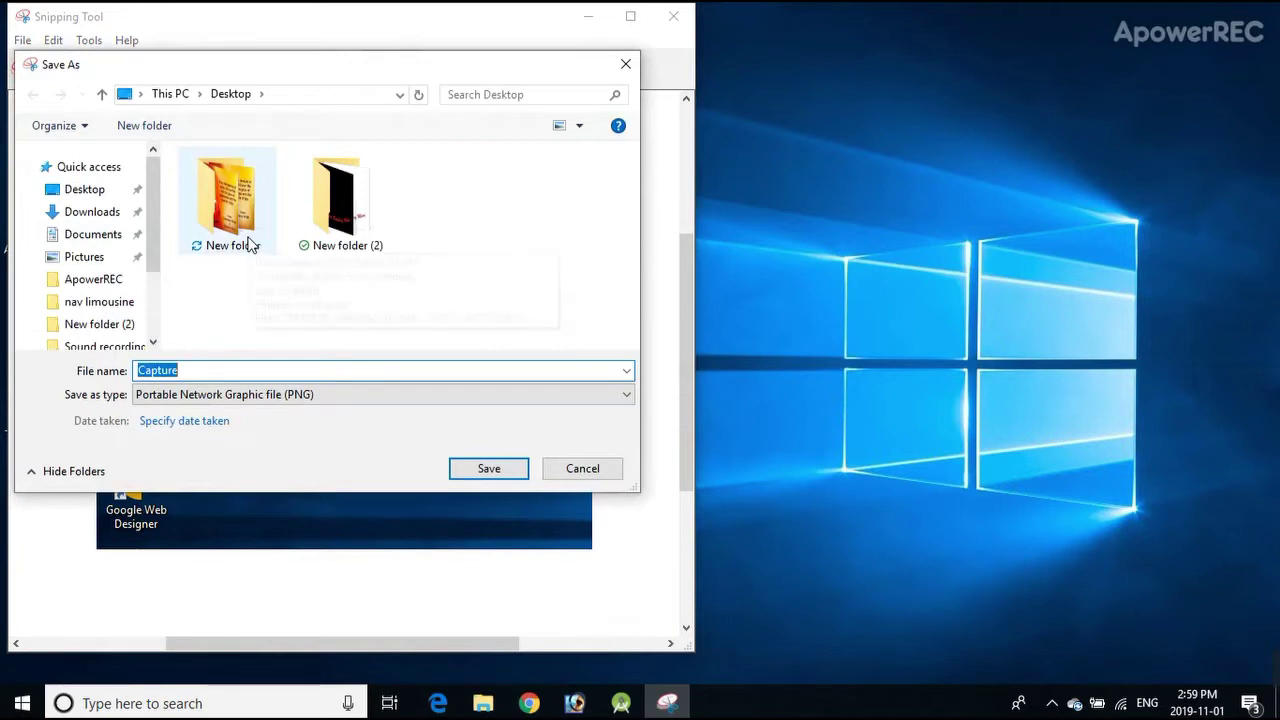
pyautogui.click(625, 64)
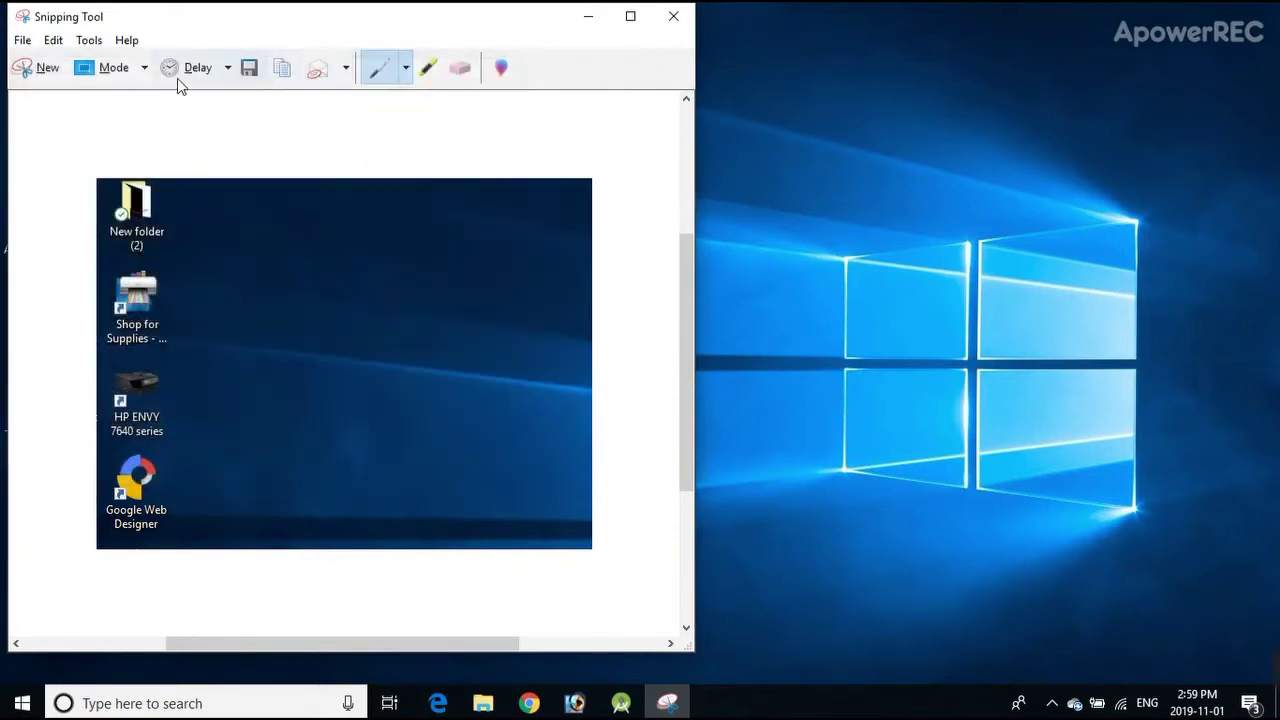
# Step: Save the snip to the Desktop as a PNG file named Capture
pyautogui.click(249, 68)
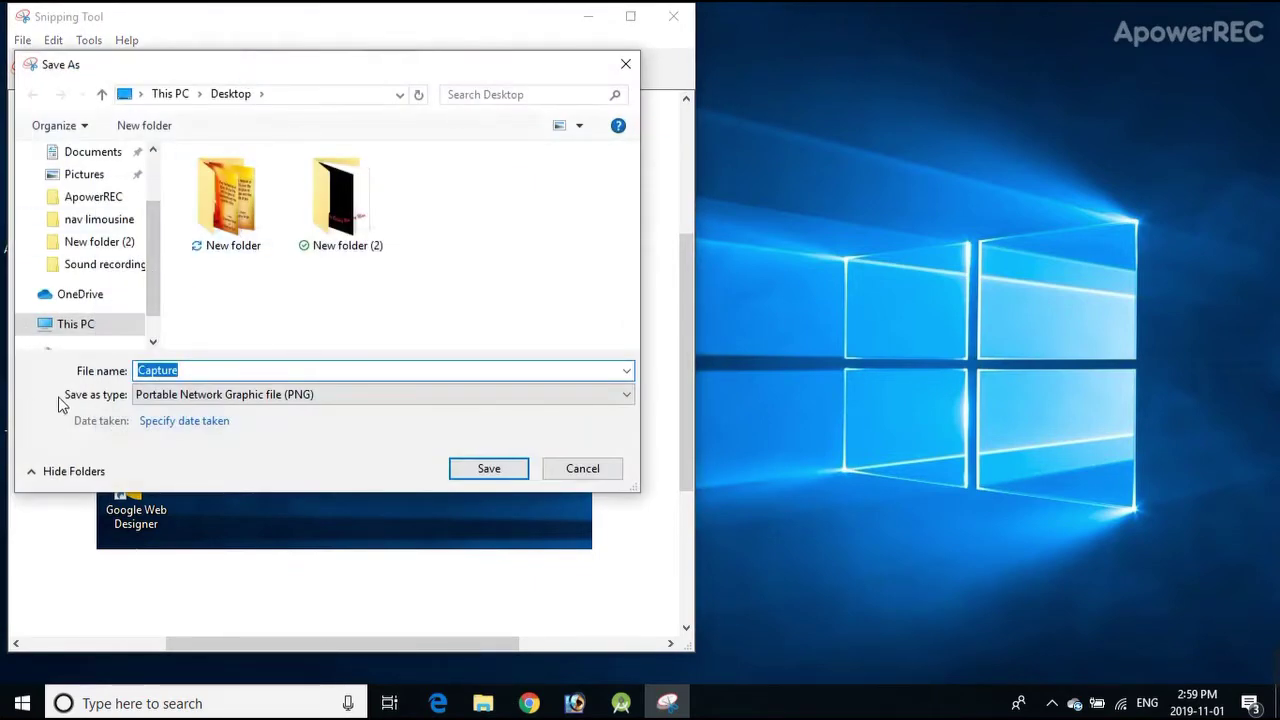
pyautogui.scroll(2, 106, 228)
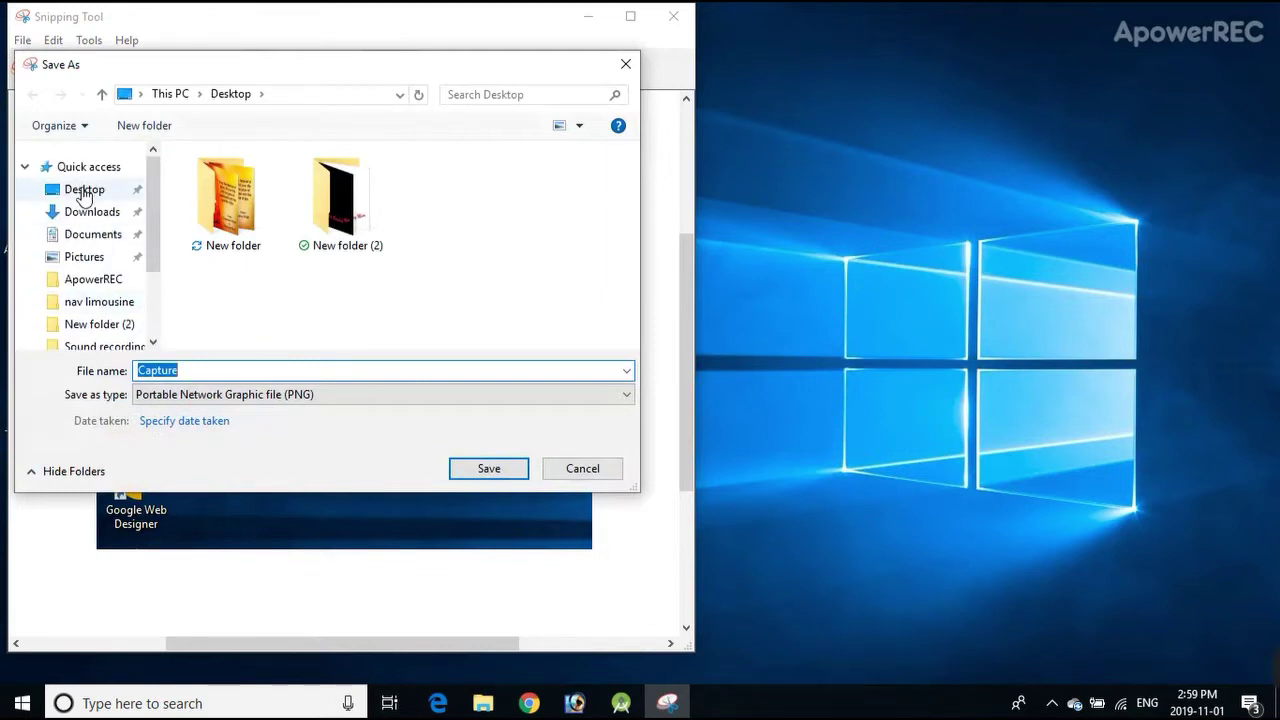
pyautogui.click(84, 194)
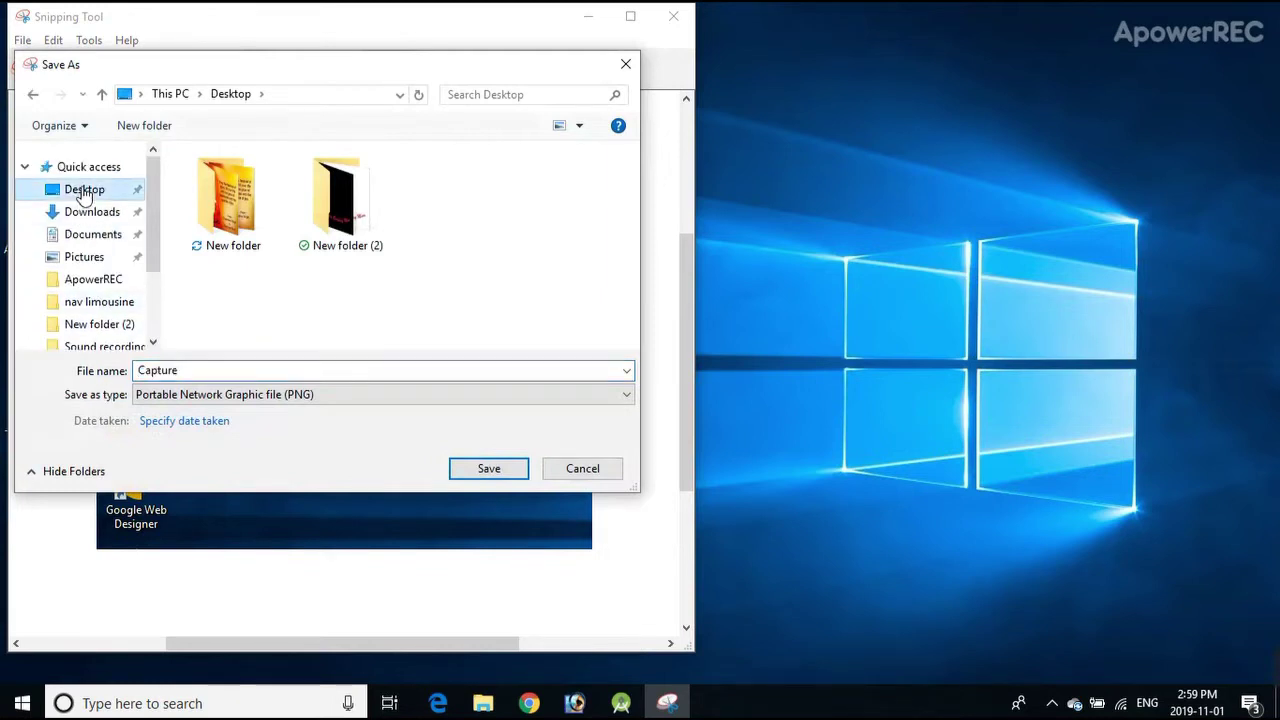
pyautogui.doubleClick(198, 374)
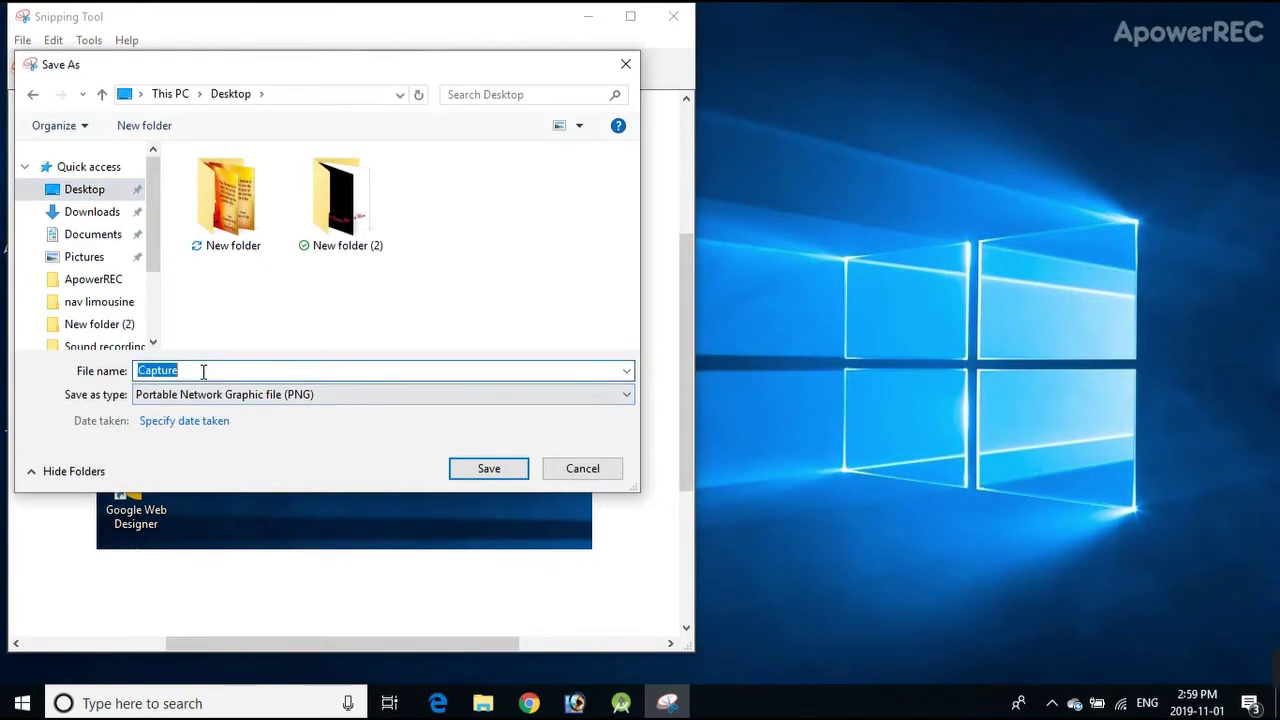
pyautogui.click(328, 402)
pyautogui.click(332, 408)
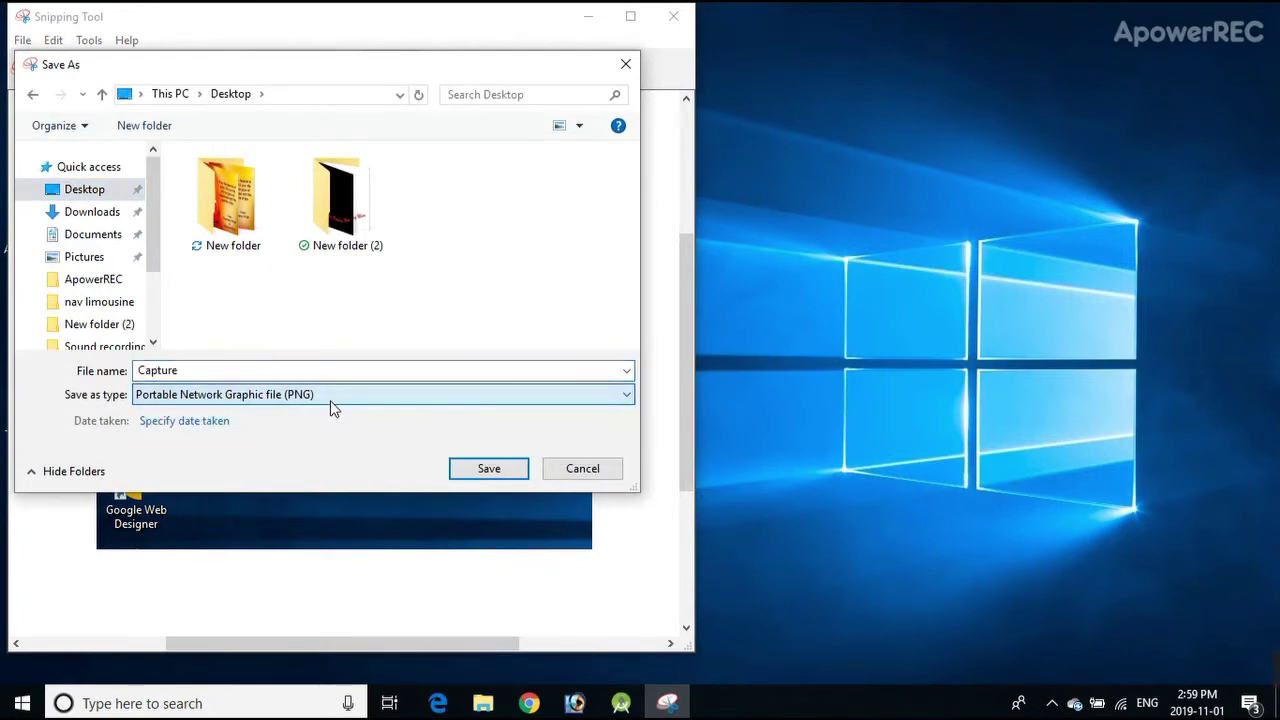
pyautogui.click(489, 469)
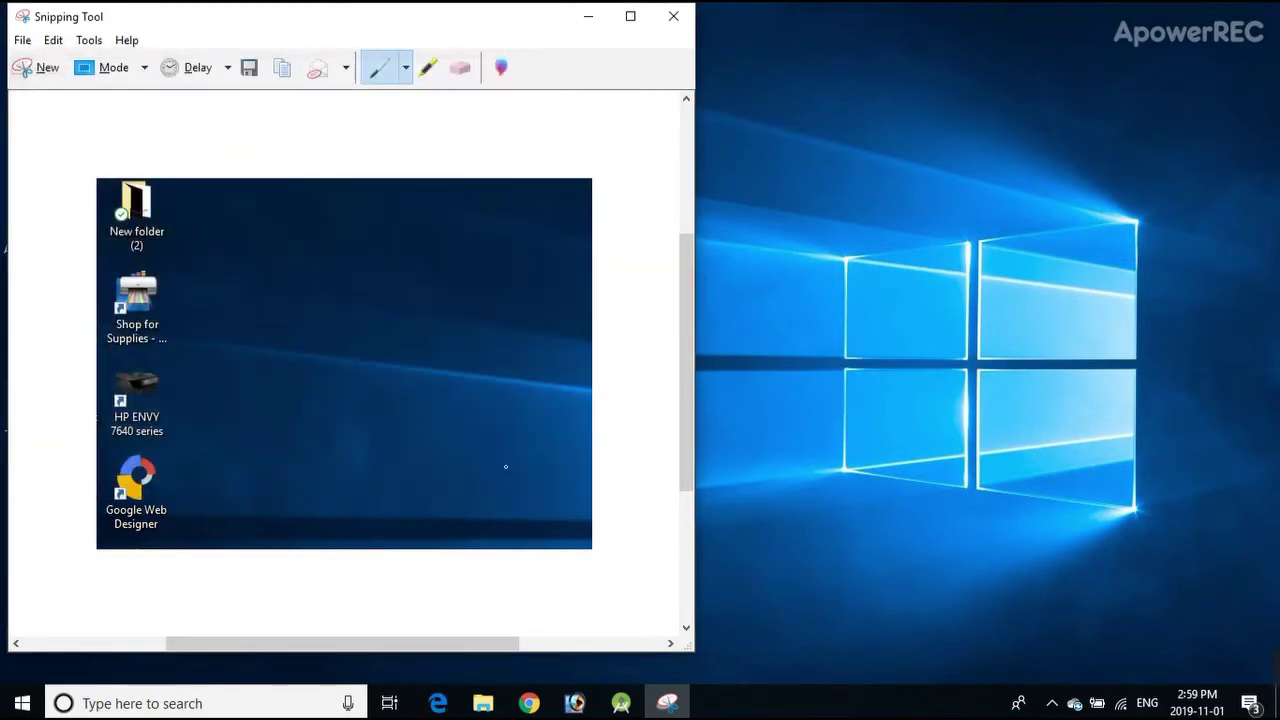
# Step: Close Snipping Tool and check the saved Capture image from the desktop, closing the image viewer again
pyautogui.moveTo(443, 20); pyautogui.dragTo(702, 36)
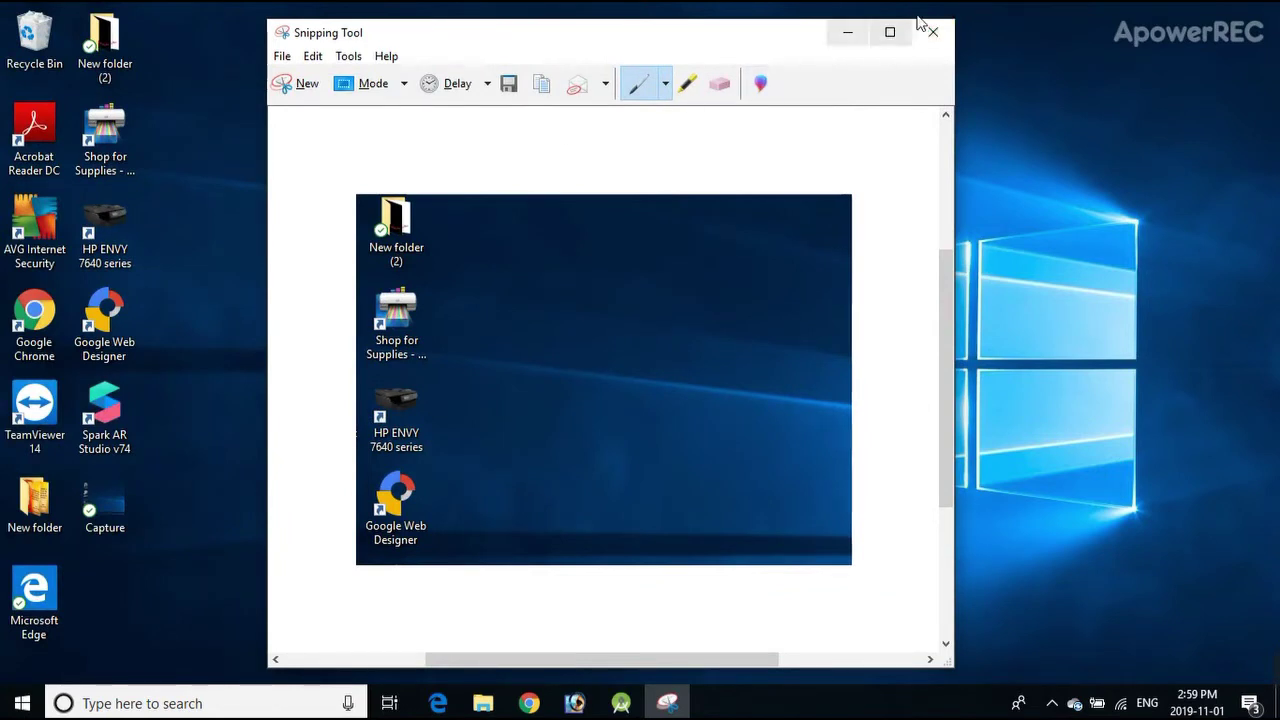
pyautogui.click(942, 35)
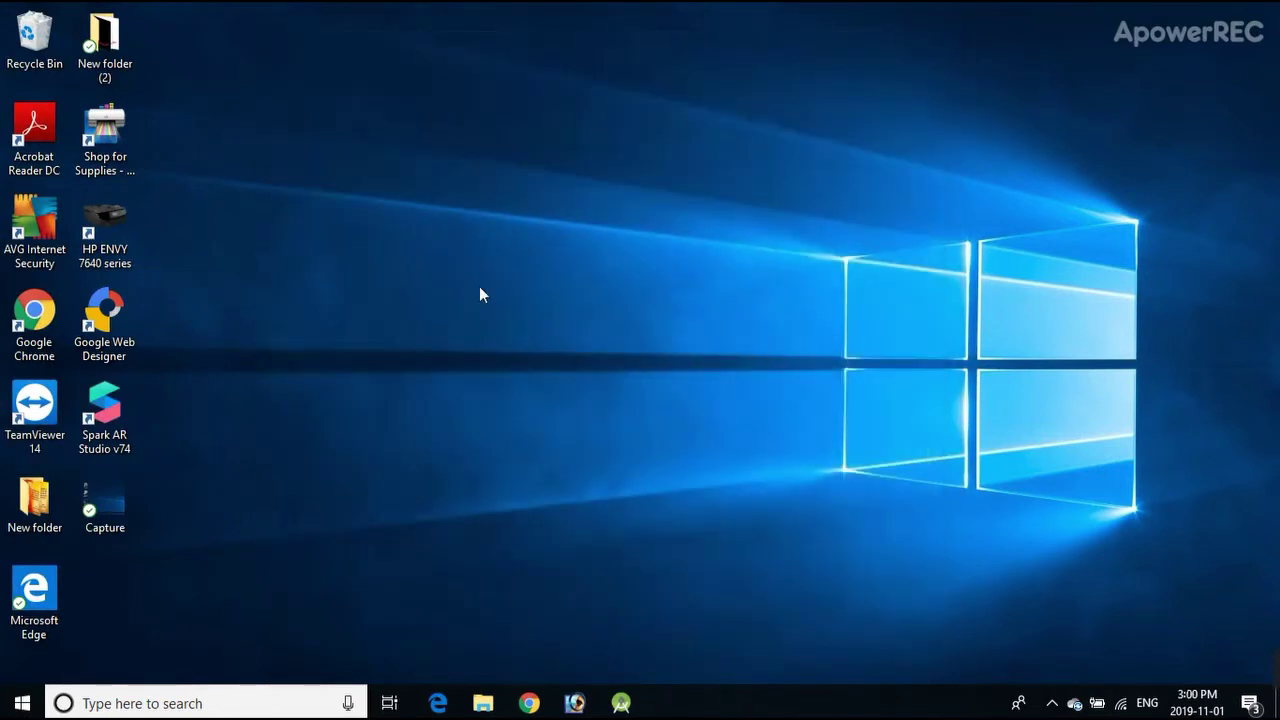
pyautogui.doubleClick(108, 503)
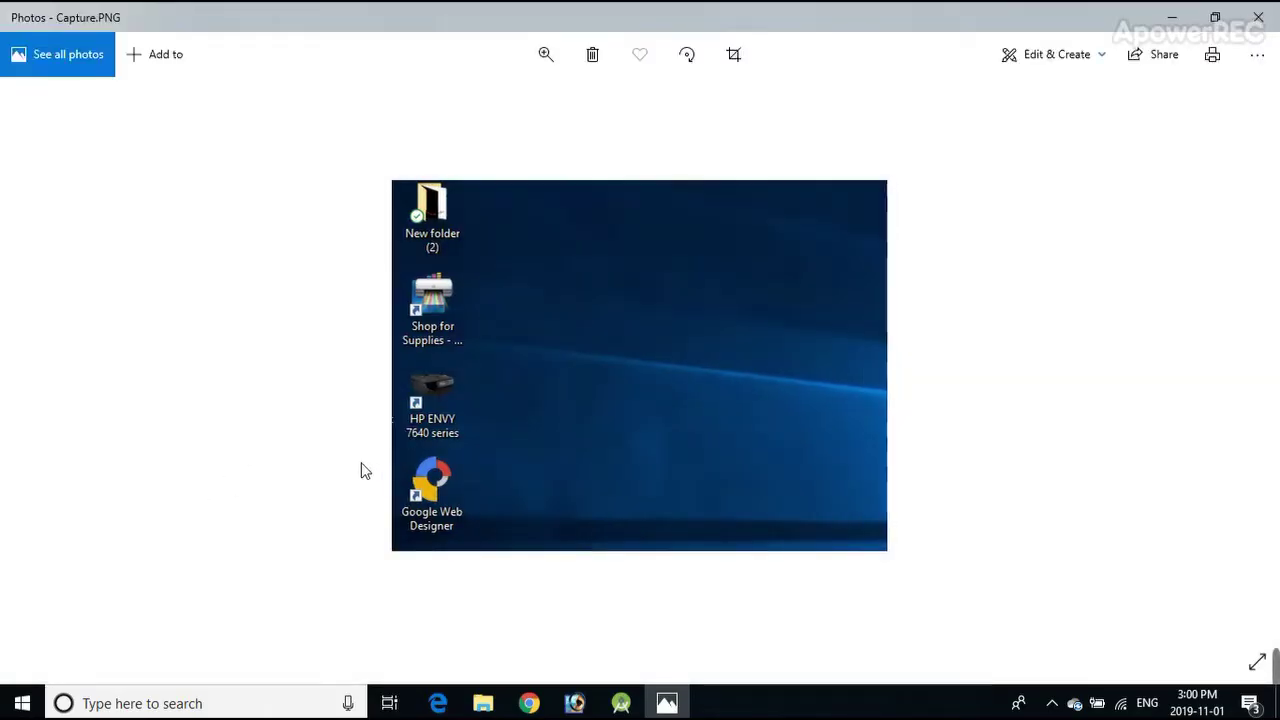
pyautogui.click(1258, 17)
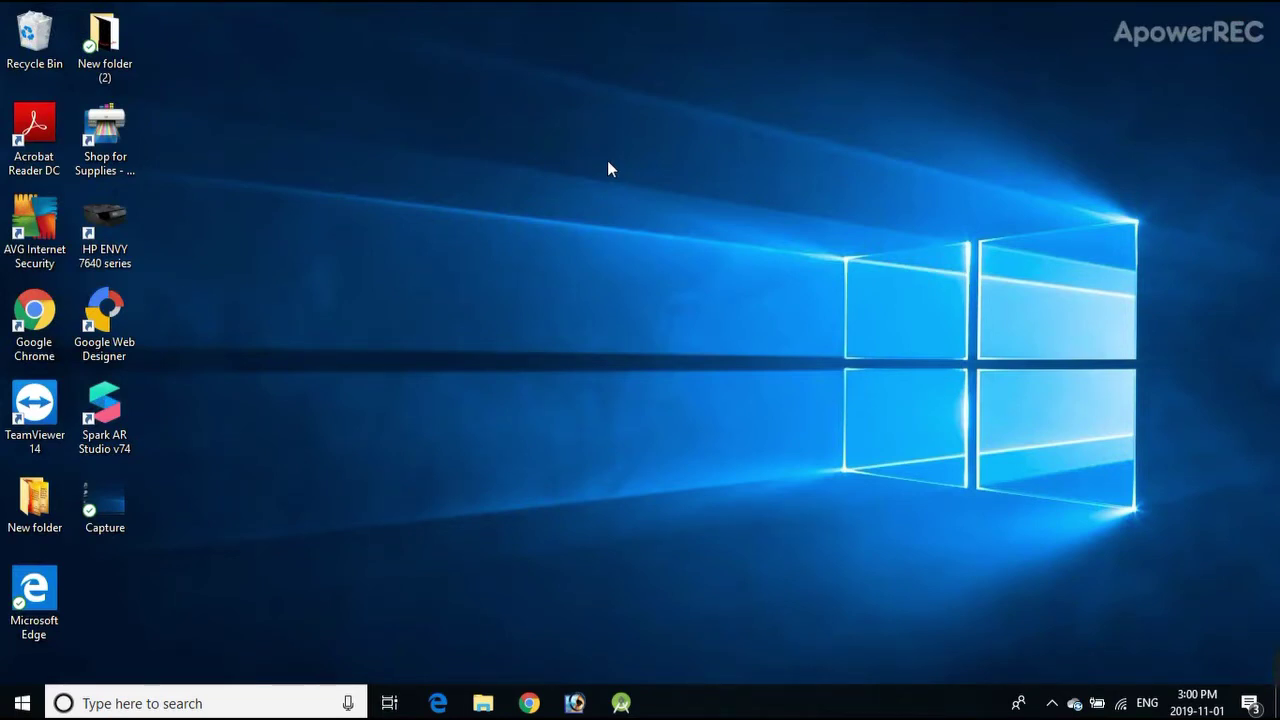
# Step: Locate Paint in the Windows Accessories folder of the installed apps list
pyautogui.click(30, 708)
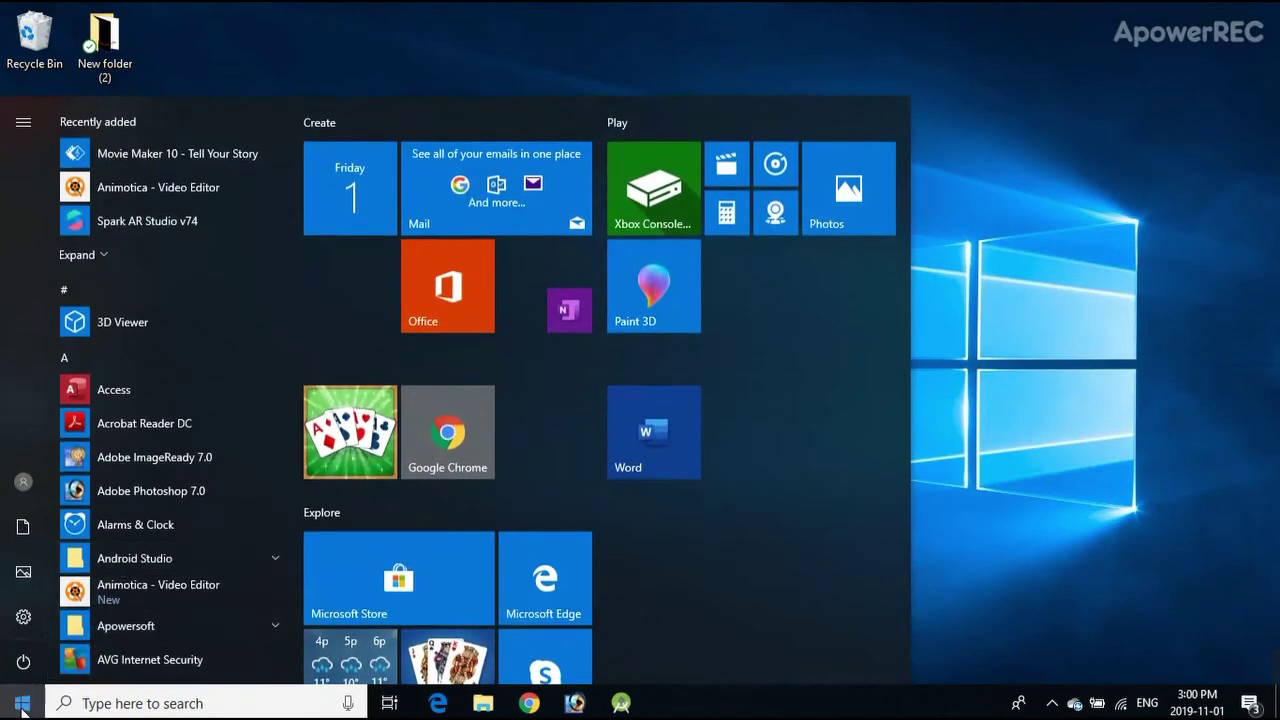
pyautogui.scroll(-10, 181, 502)
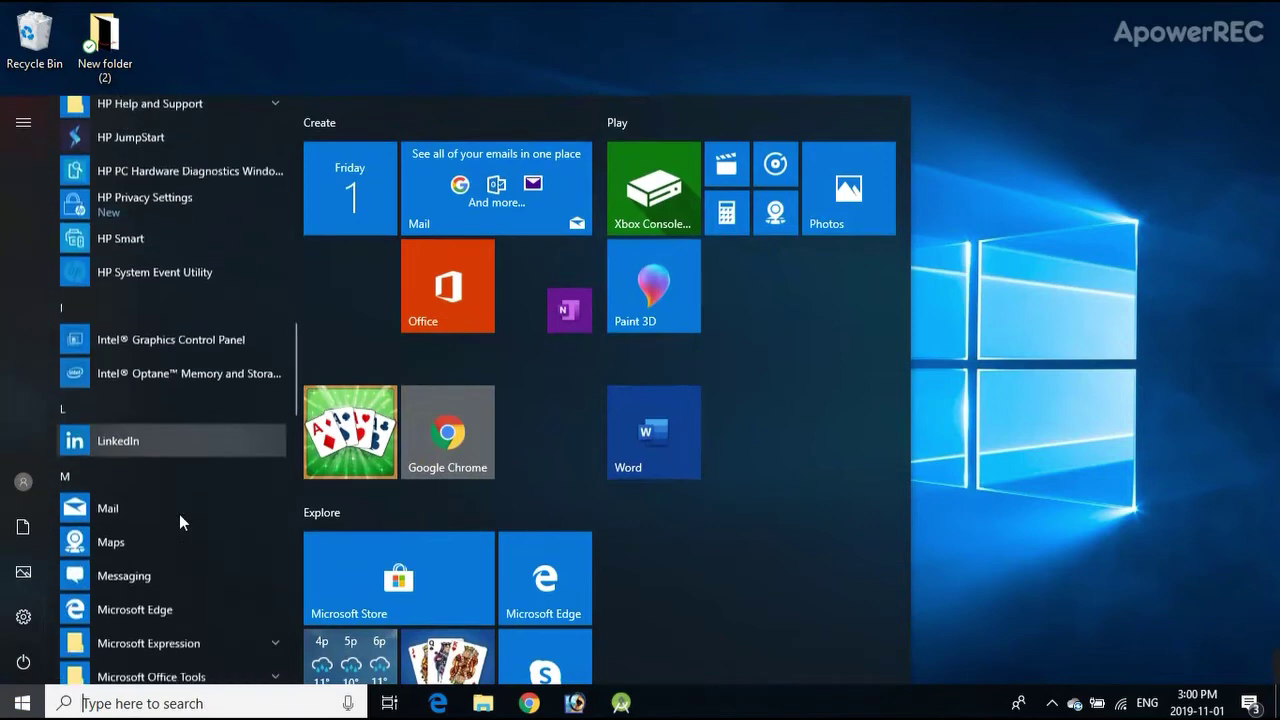
pyautogui.scroll(-12, 179, 514)
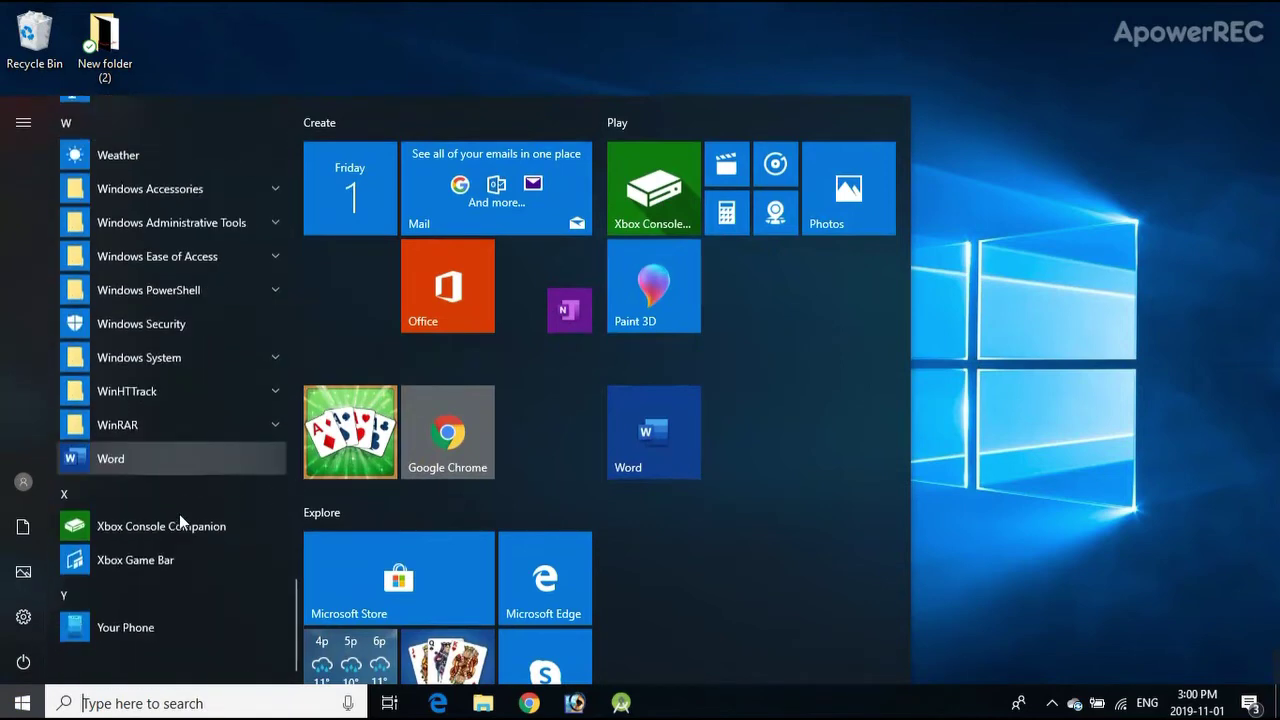
pyautogui.click(206, 178)
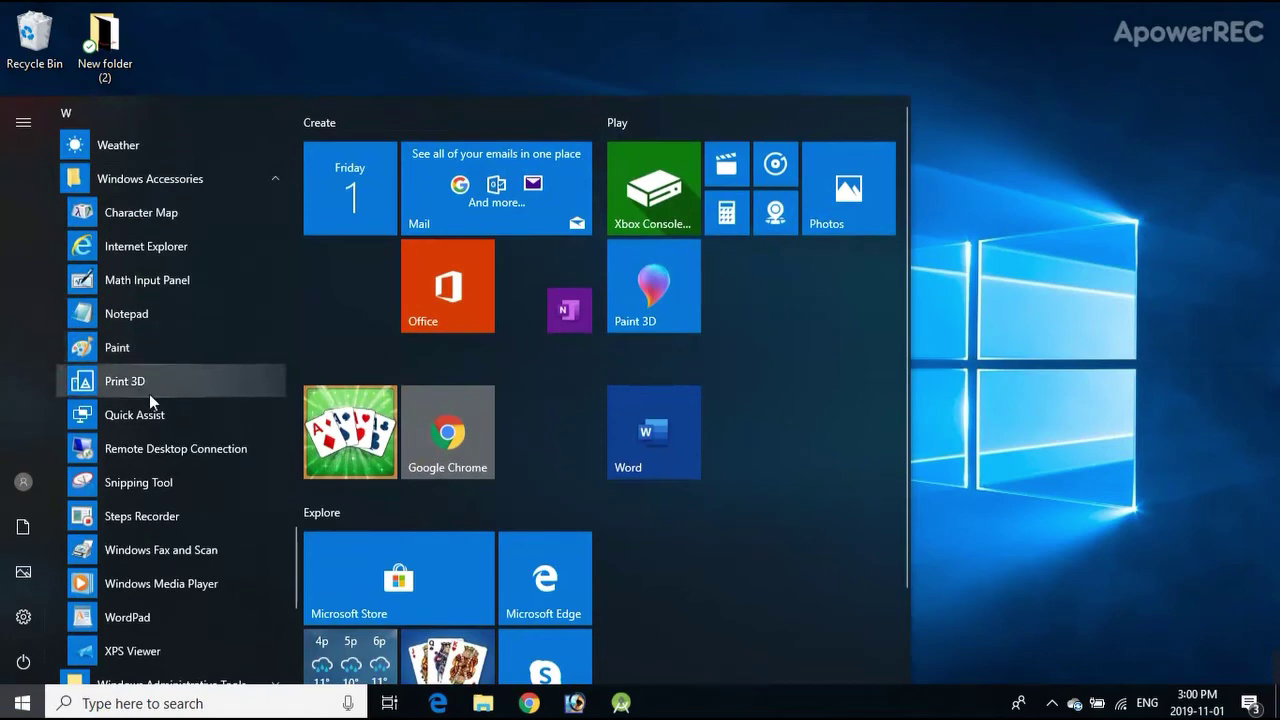
# Step: Open Paint by searching "pain" and paste the full-screen desktop screenshot from the clipboard onto the blank canvas
pyautogui.click(158, 708)
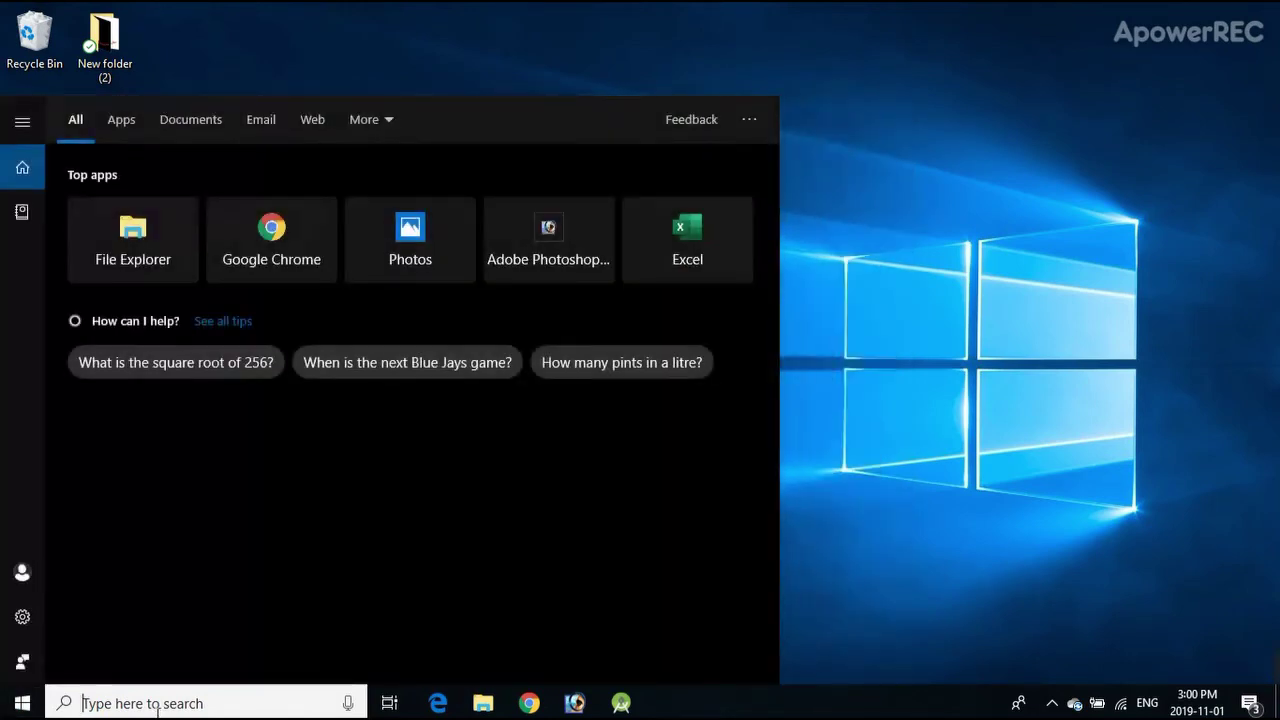
pyautogui.write('pain')
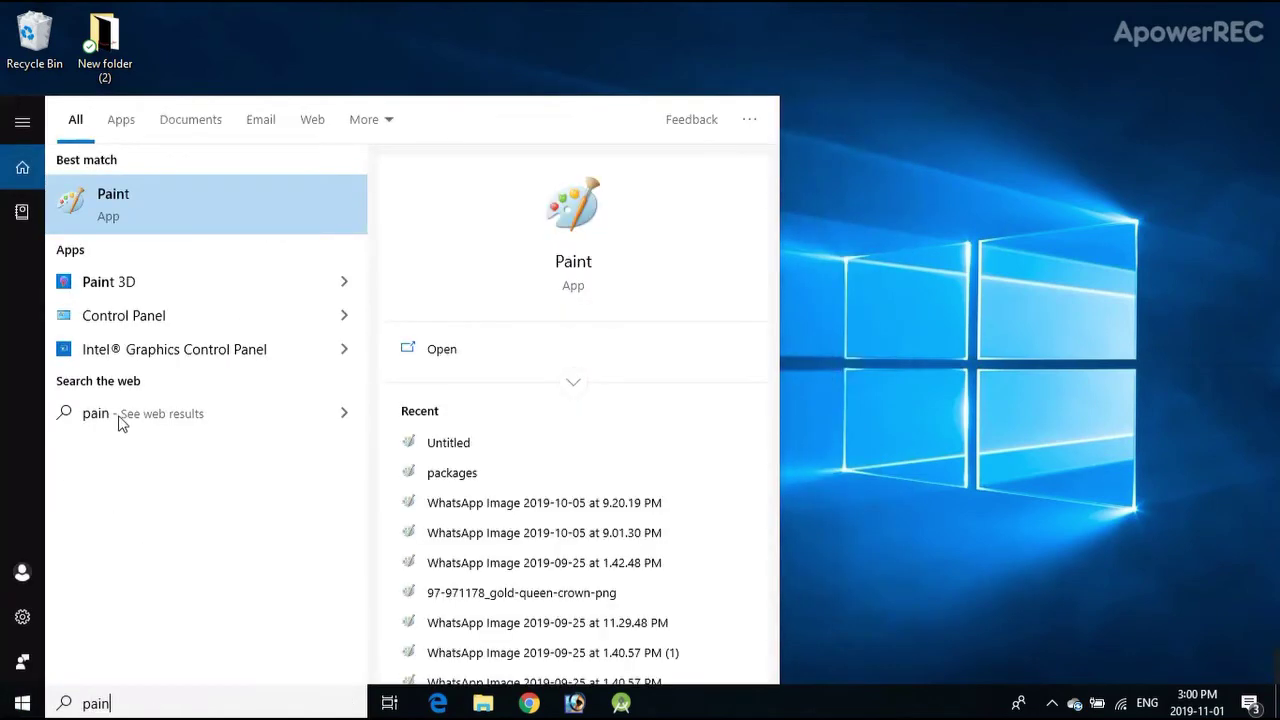
pyautogui.click(143, 198)
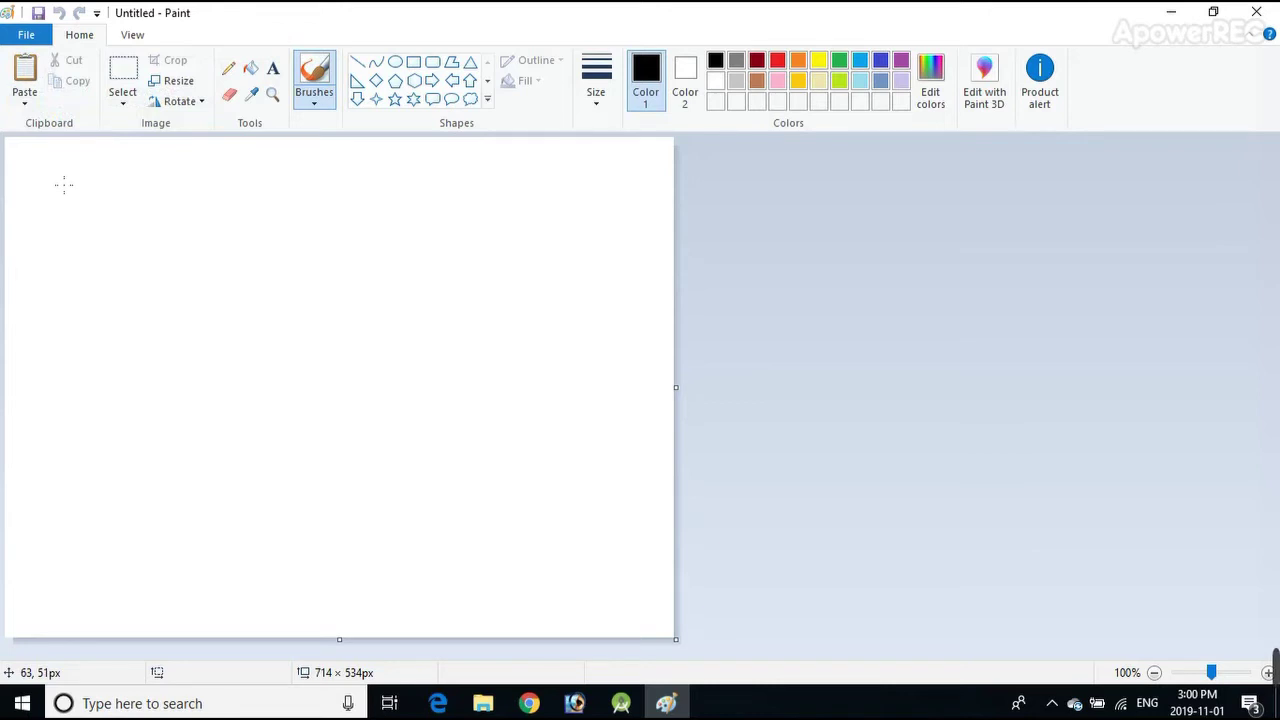
pyautogui.hotkey('ctrl', 'v')
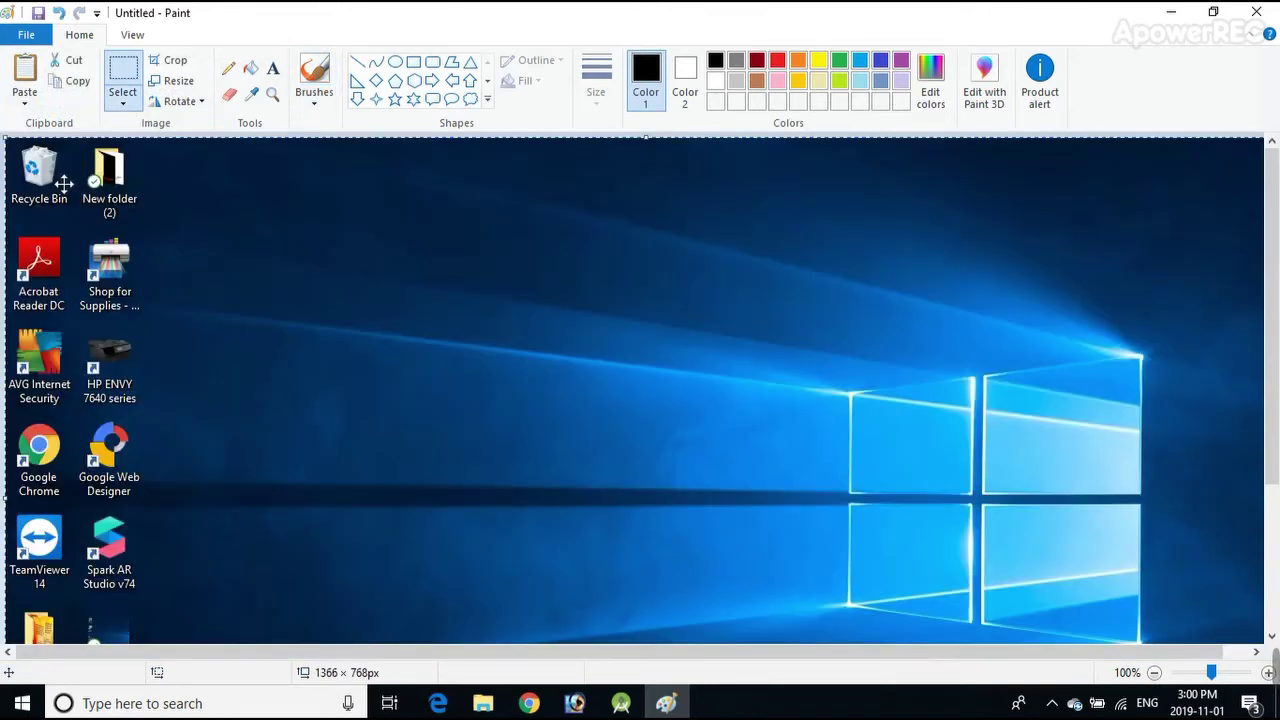
# Step: Save the pasted full-screen screenshot to the Desktop as a PNG picture, keeping the file name Untitled
pyautogui.click(27, 36)
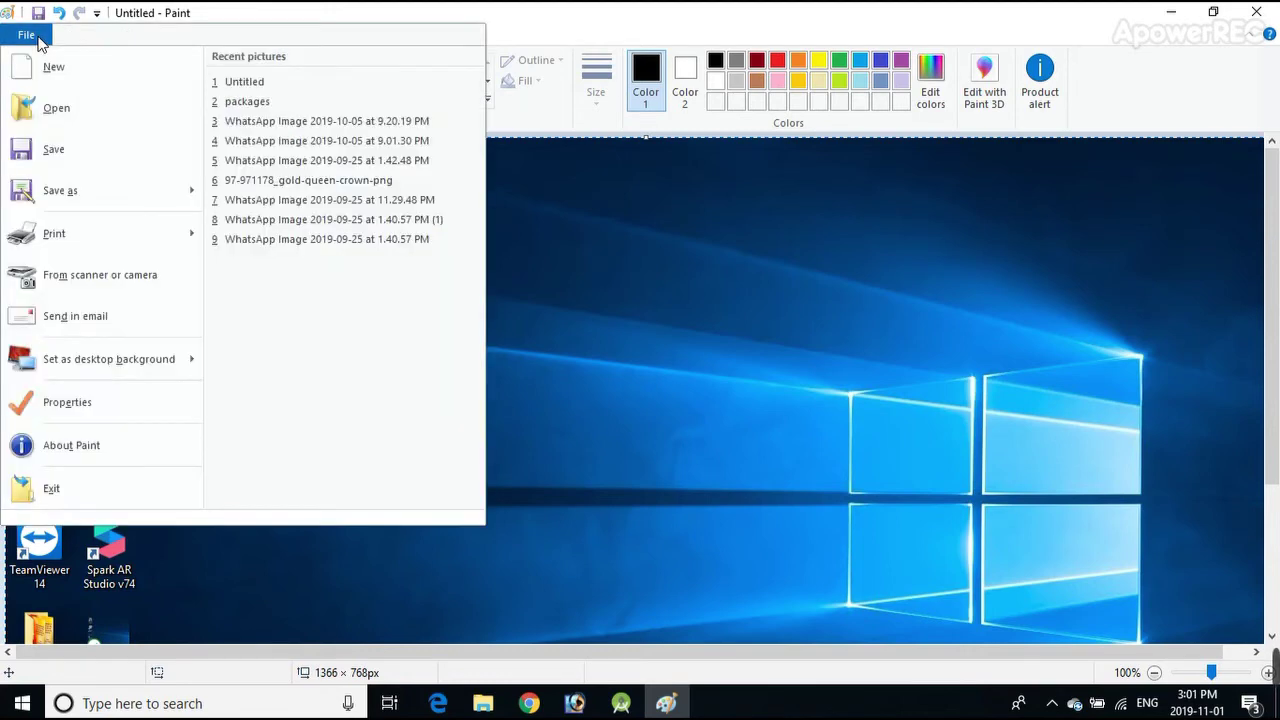
pyautogui.click(38, 40)
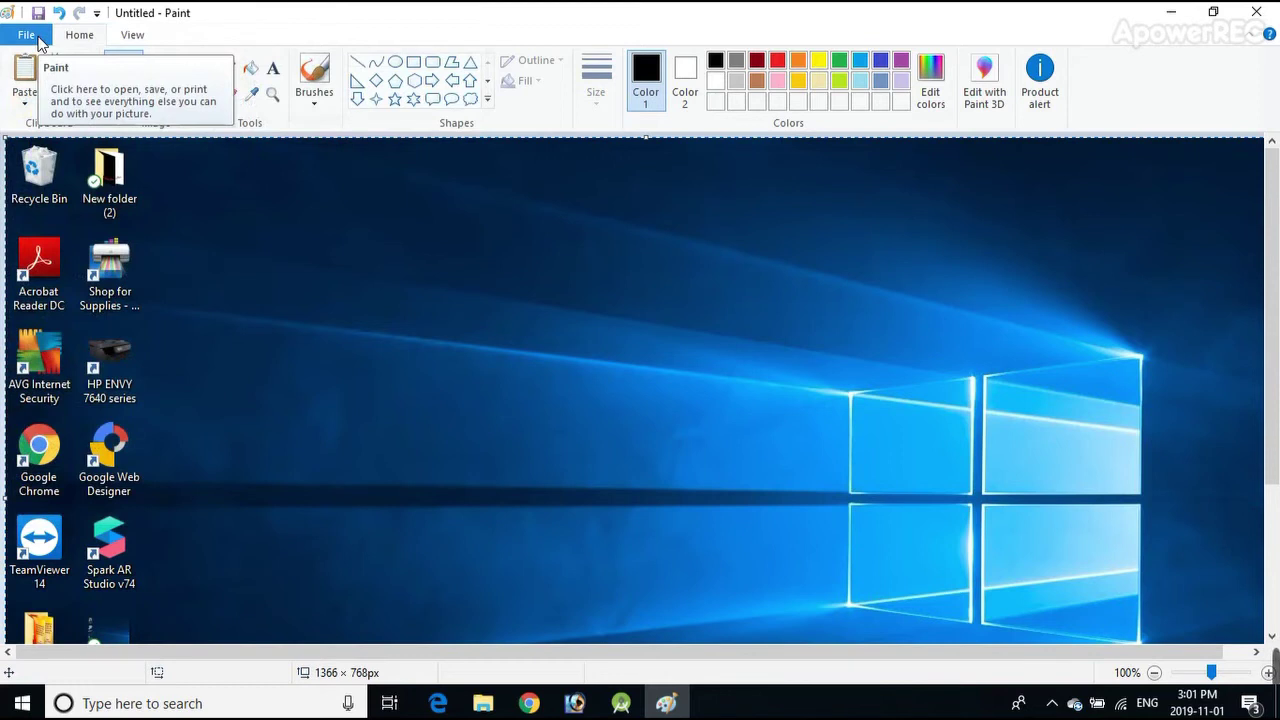
pyautogui.click(39, 43)
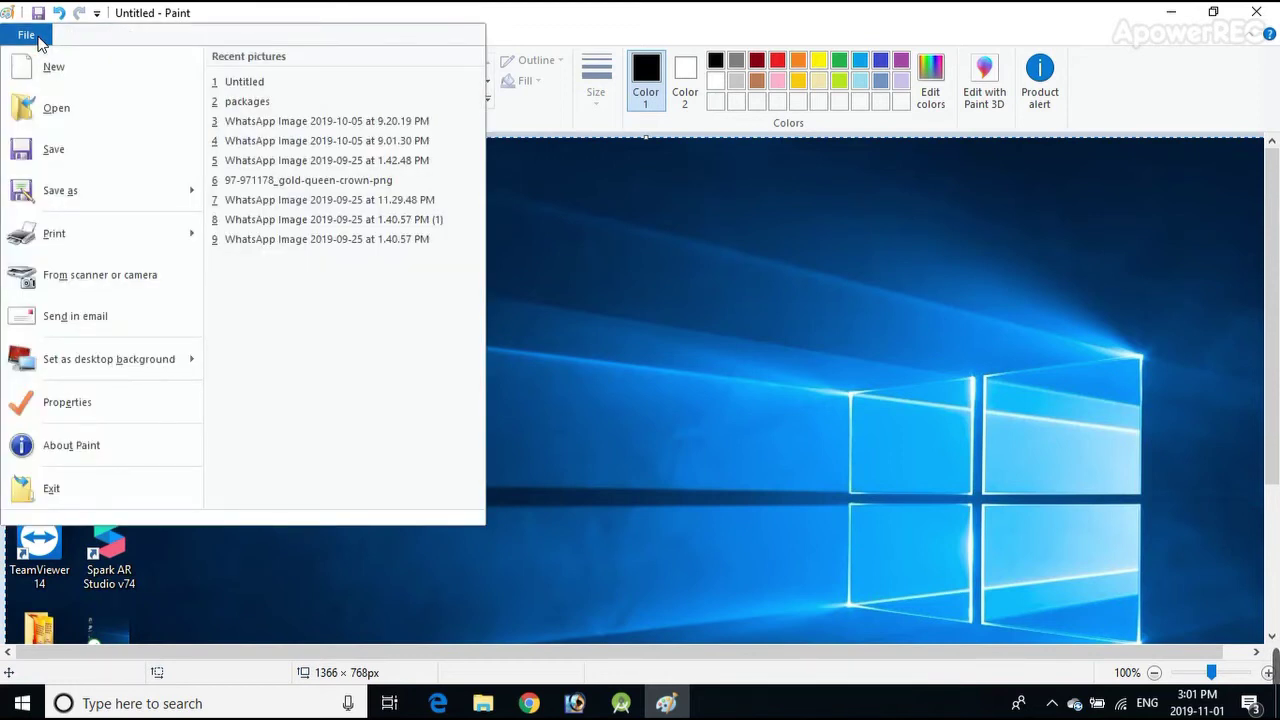
pyautogui.moveTo(91, 198)
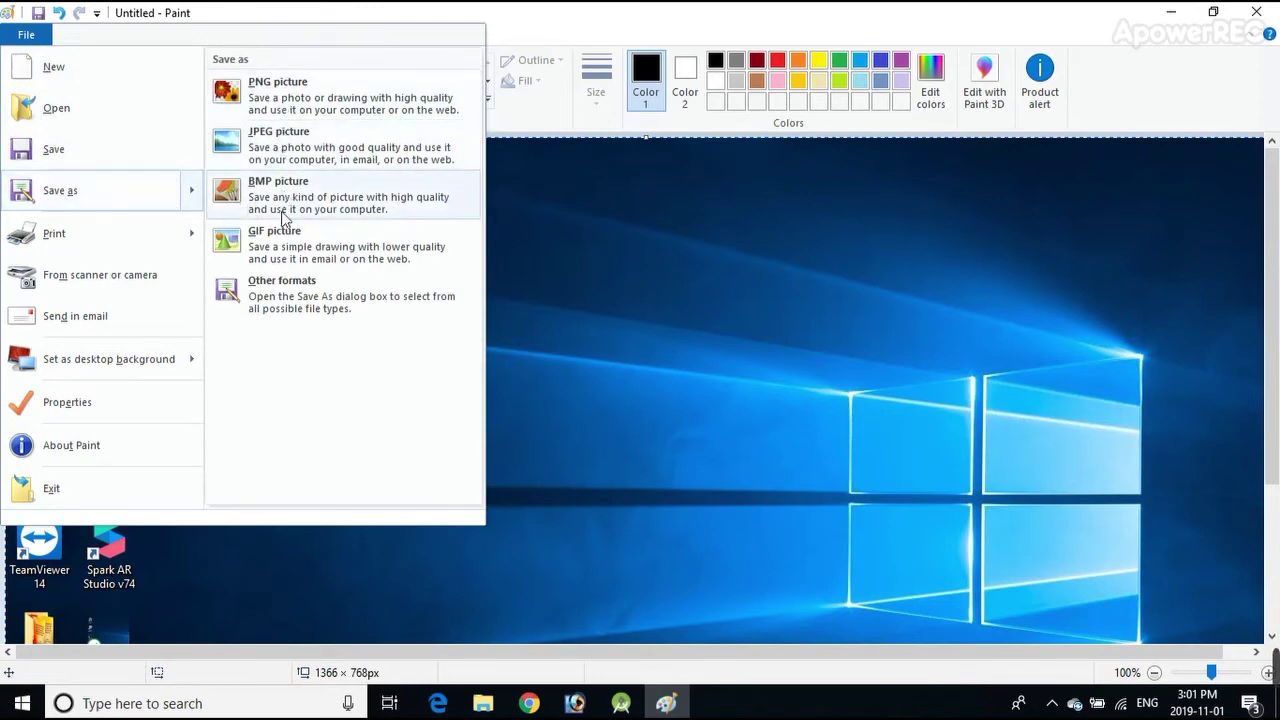
pyautogui.click(282, 103)
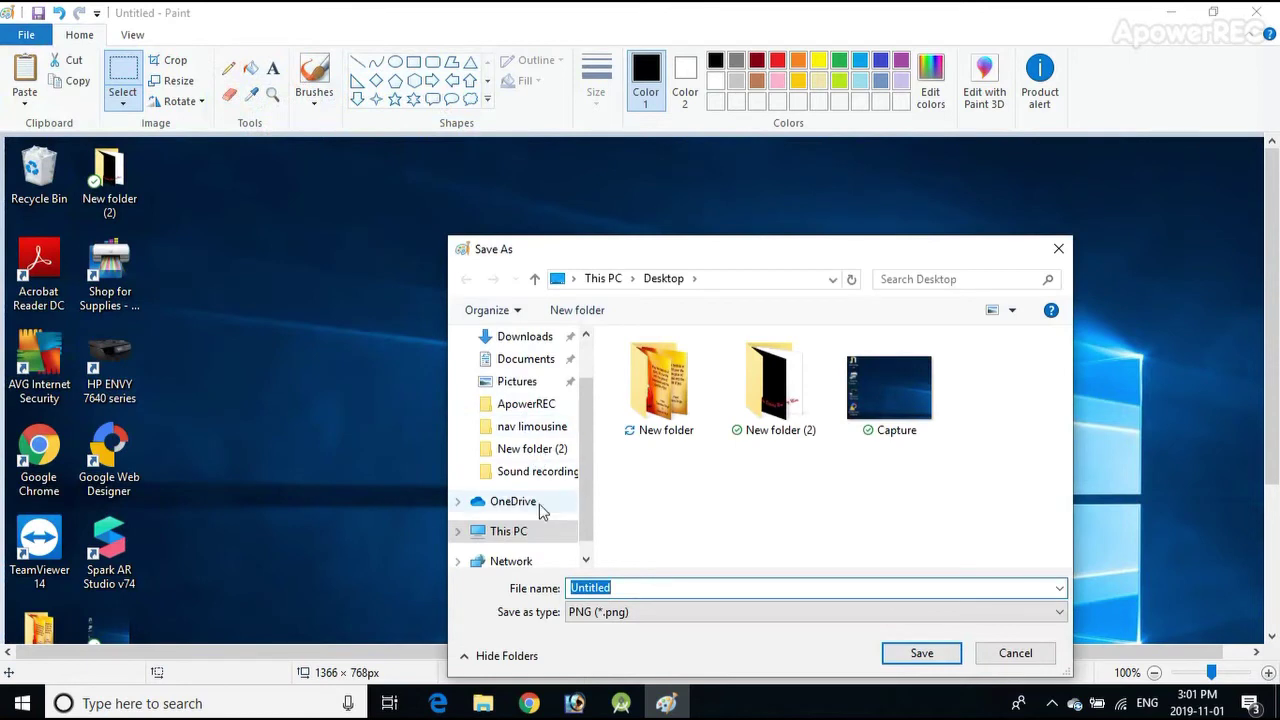
pyautogui.scroll(1, 535, 500)
pyautogui.click(517, 376)
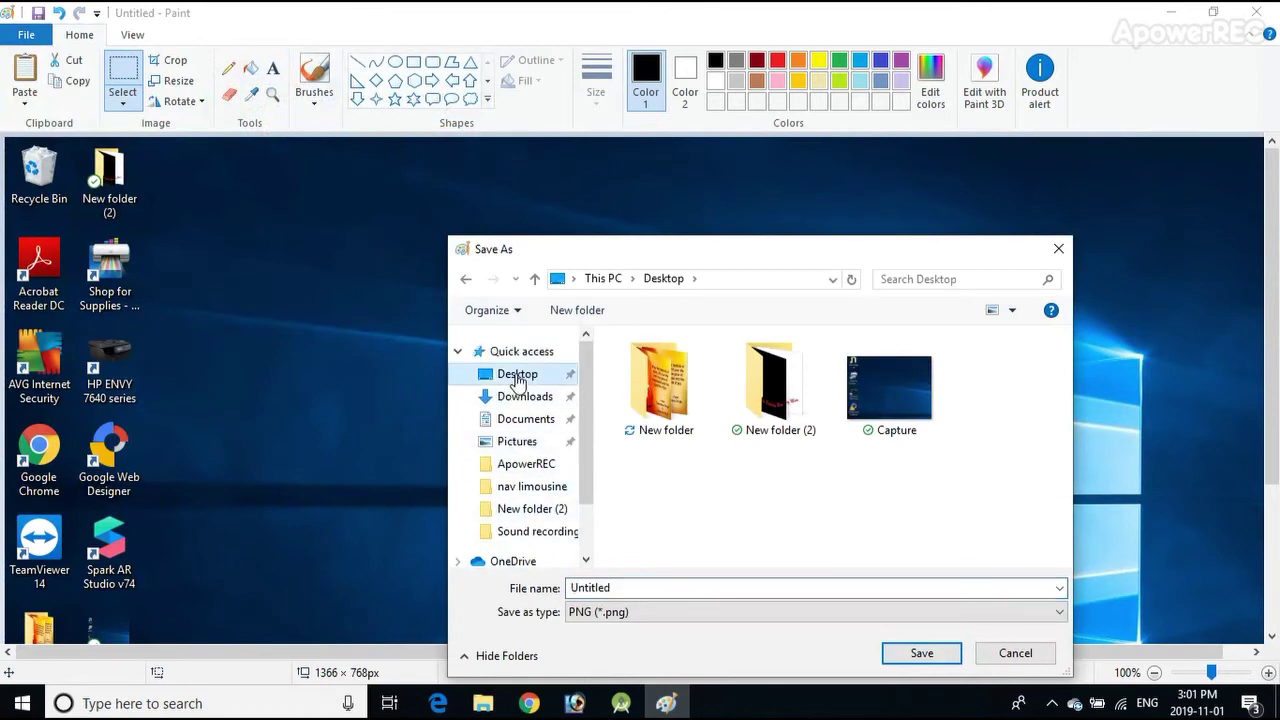
pyautogui.click(645, 590)
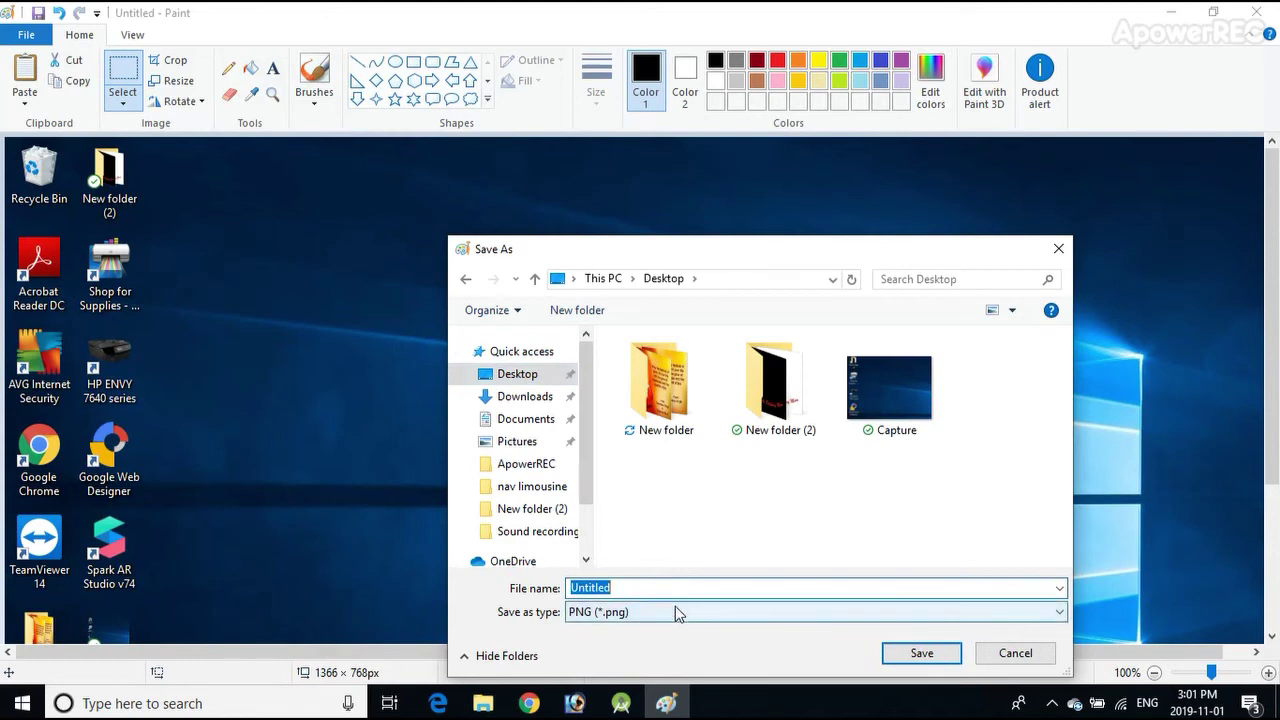
pyautogui.click(675, 612)
pyautogui.click(675, 612)
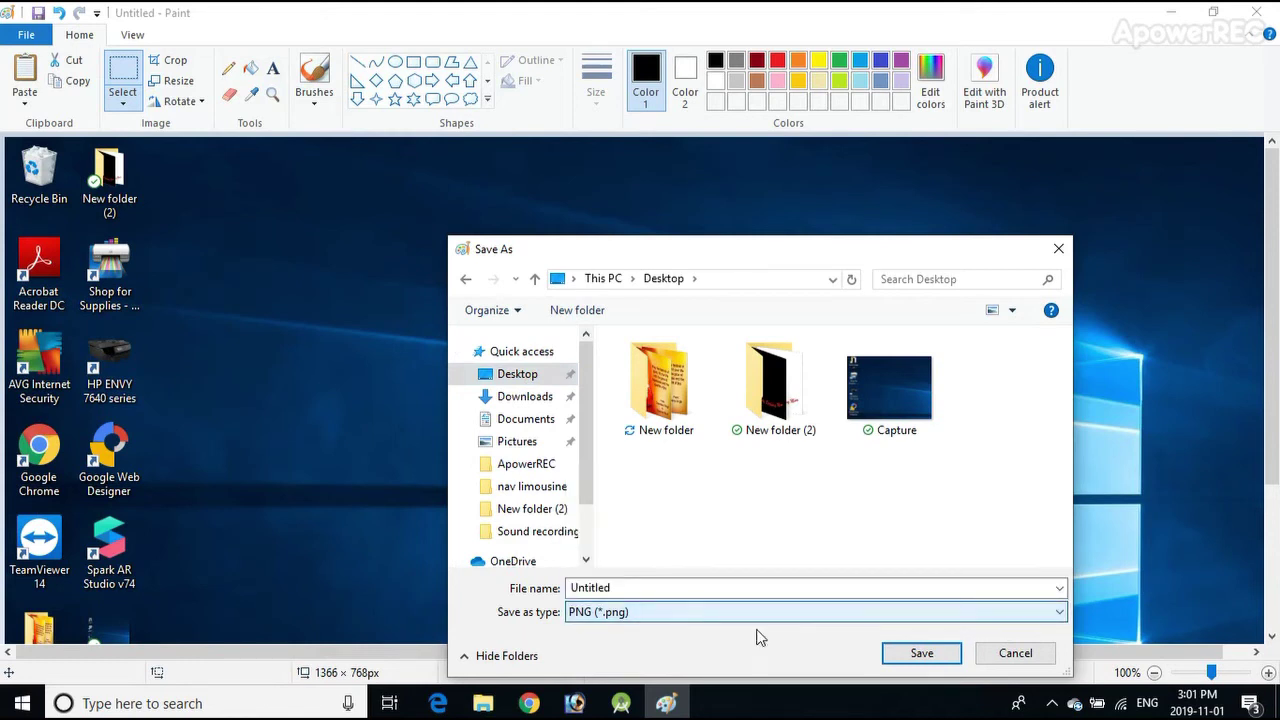
pyautogui.click(918, 656)
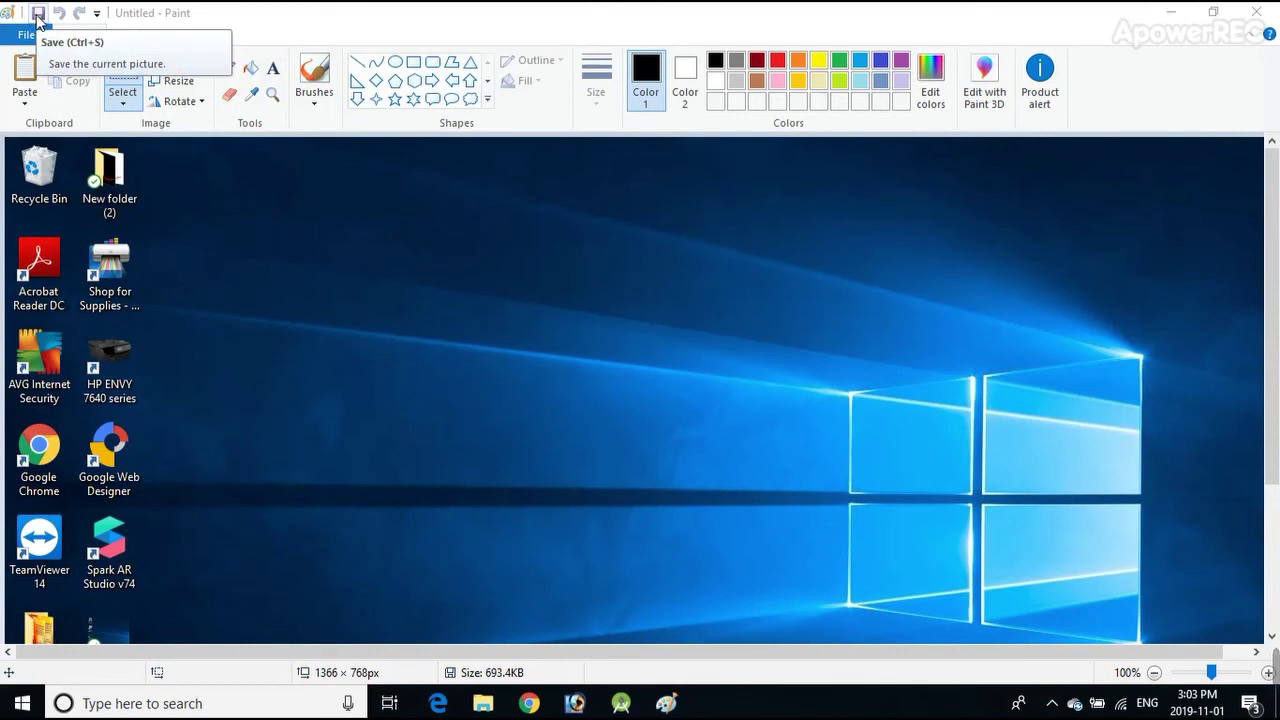
# Step: Close Paint and view the saved Capture and Untitled images from the desktop, closing the image viewer after each
pyautogui.click(1257, 13)
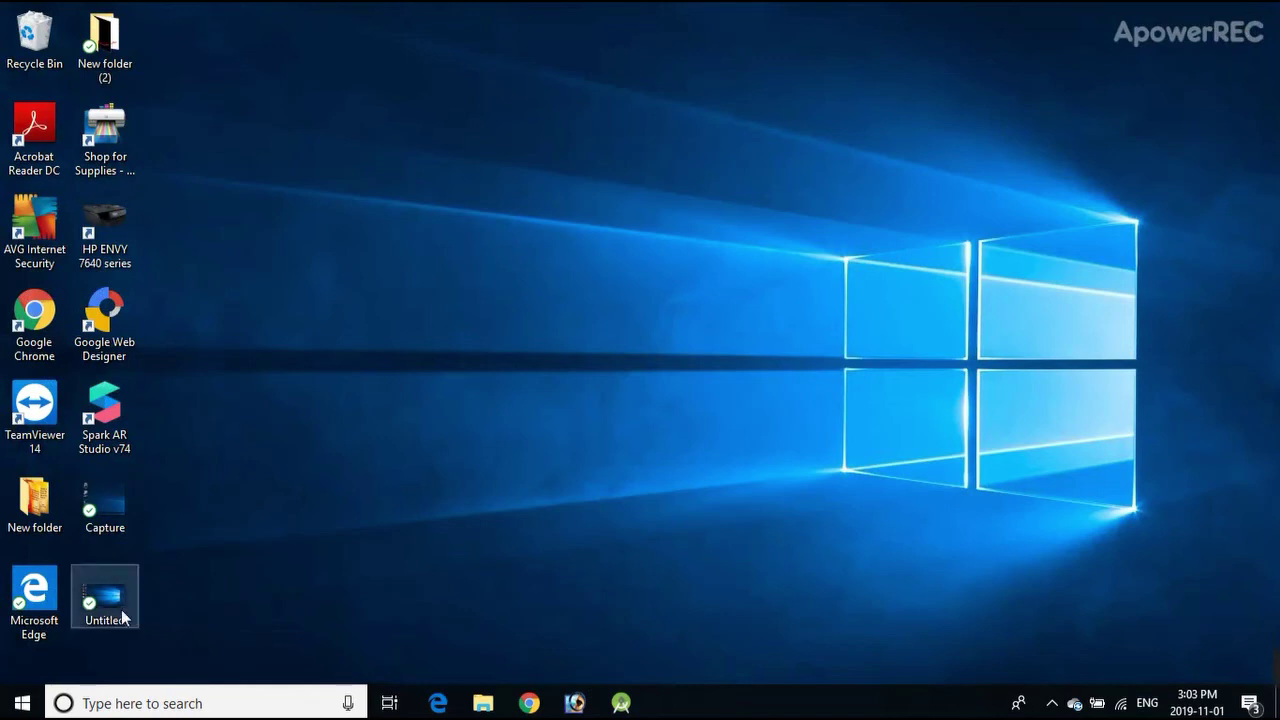
pyautogui.doubleClick(105, 506)
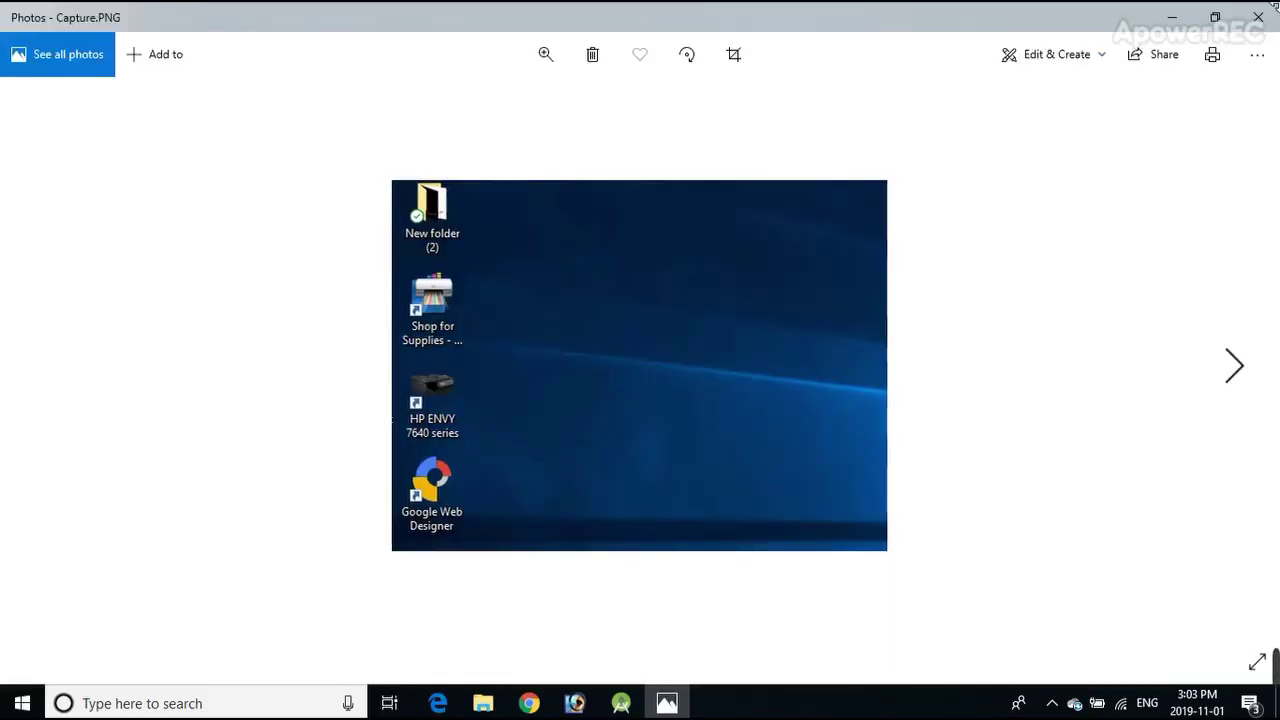
pyautogui.click(1258, 17)
pyautogui.doubleClick(131, 590)
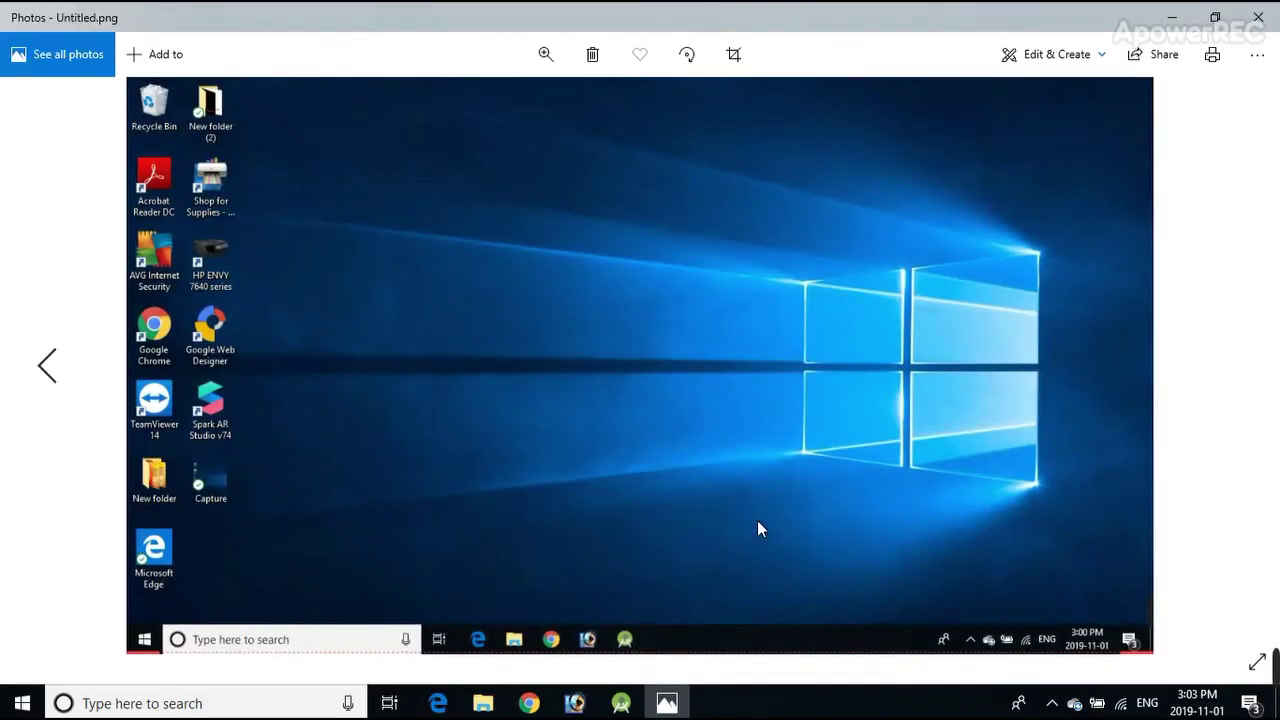
pyautogui.click(1258, 18)
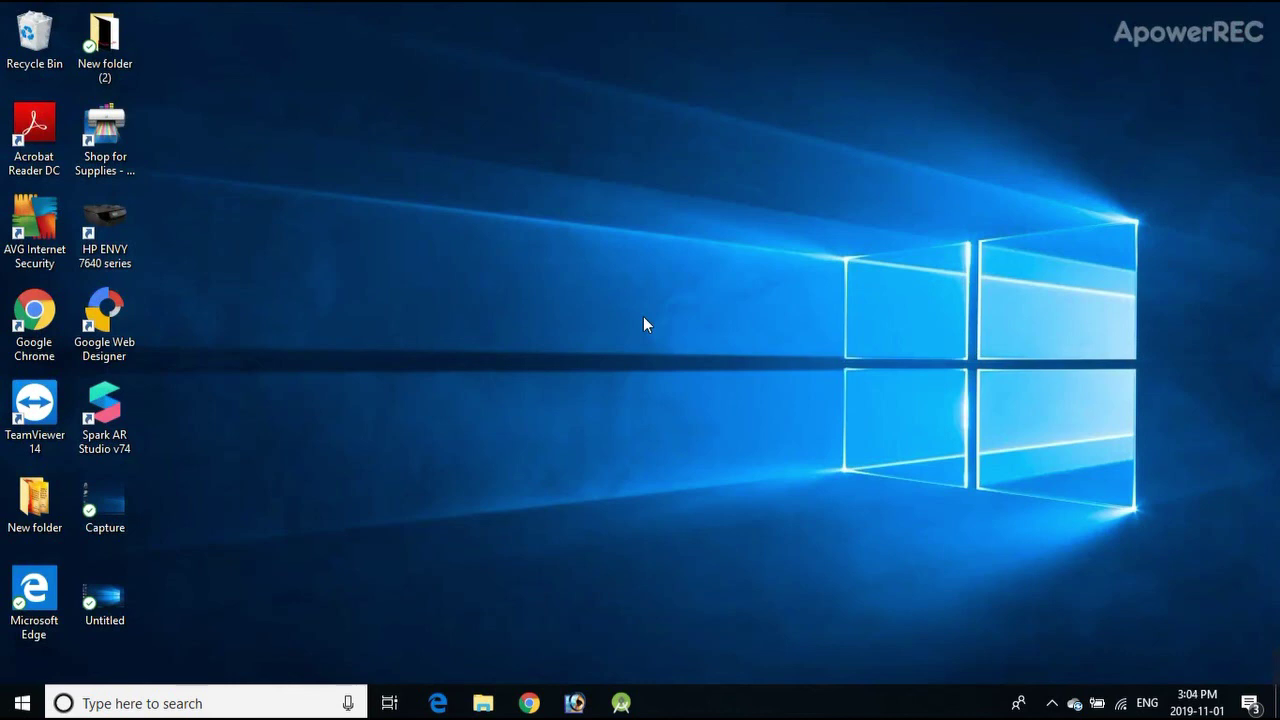
pyautogui.moveTo(1250, 680)
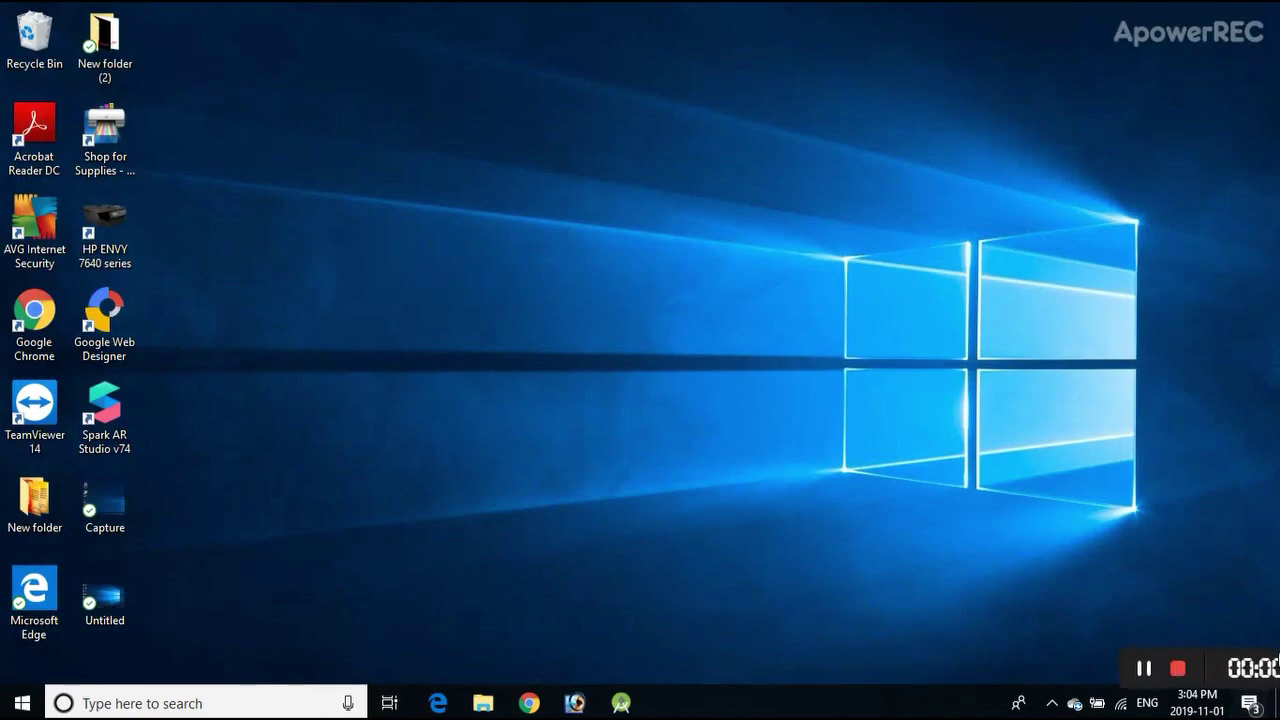